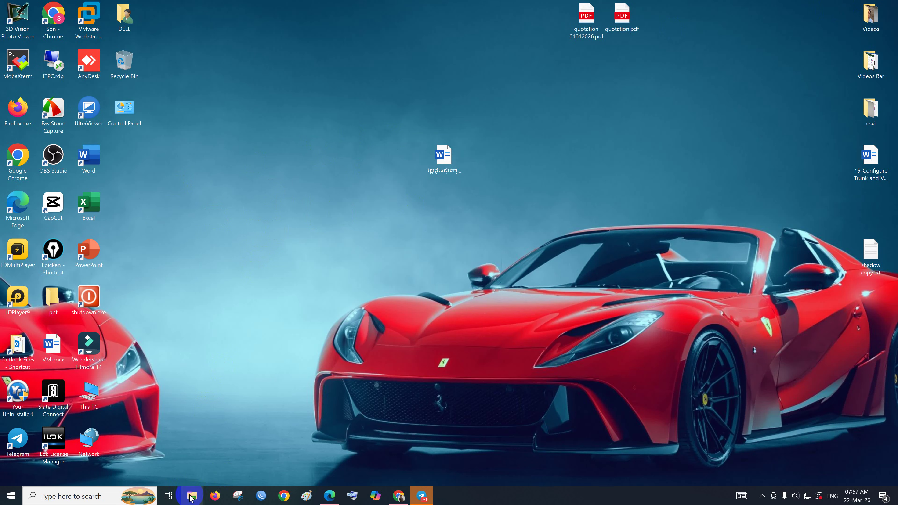
Step: Run the WinToUSB_Free.exe installer from the Downloads folder with English as the setup language
click(191, 497)
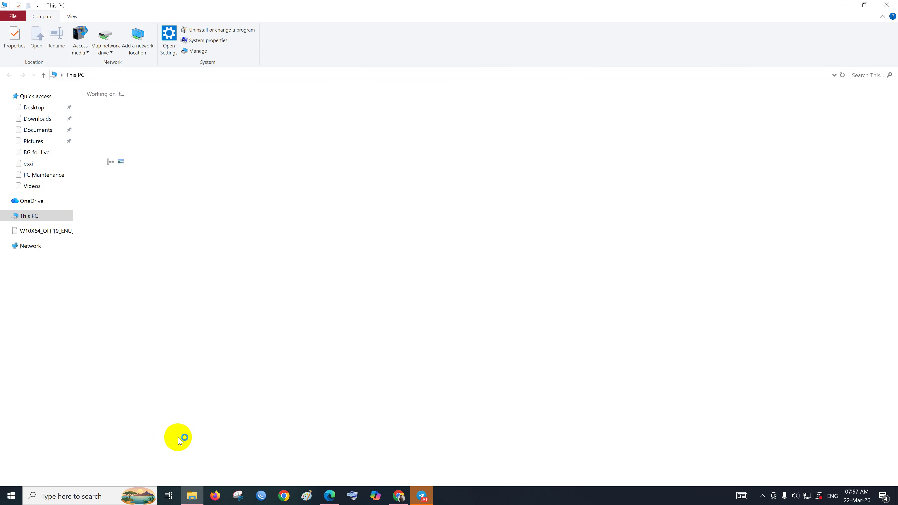
click(33, 120)
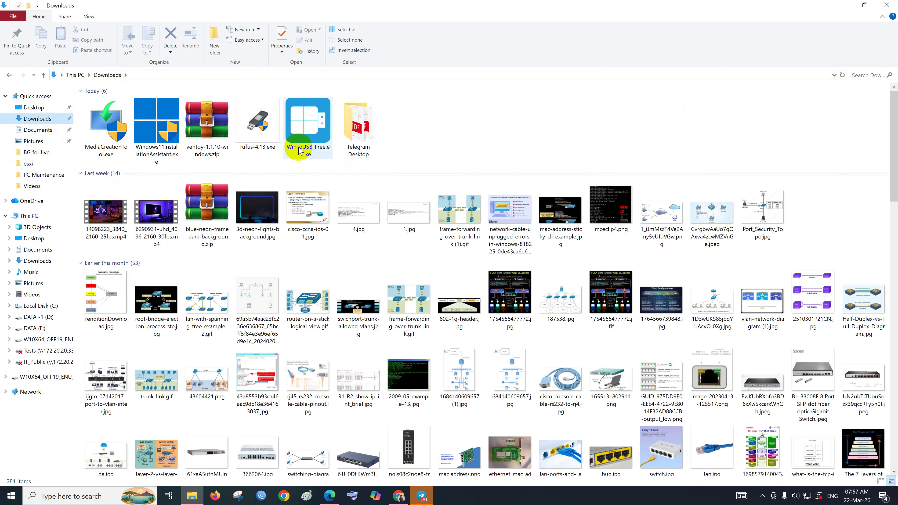
double_click(312, 120)
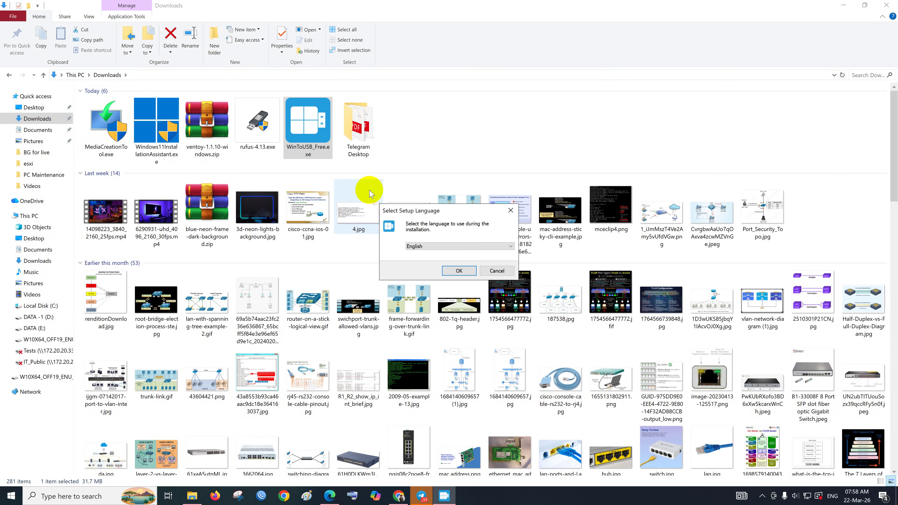
click(457, 271)
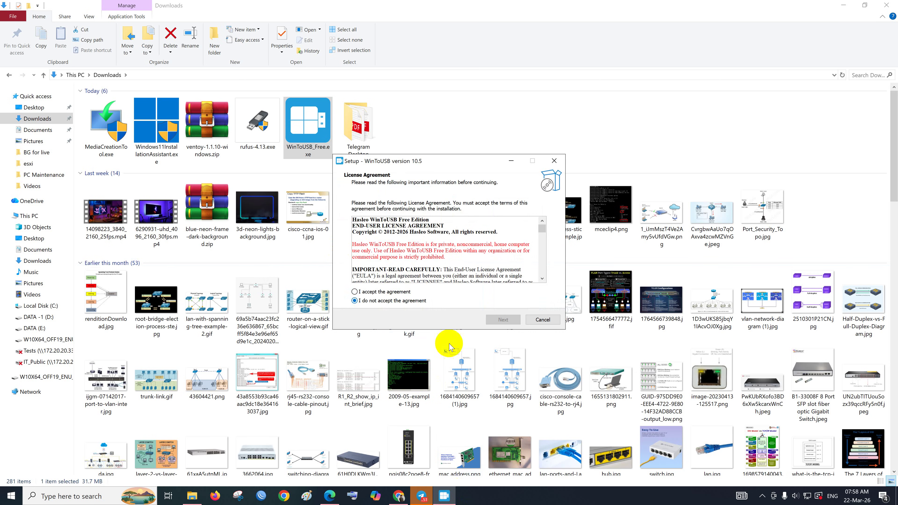
Step: Accept the license agreement and install WinToUSB with the default locations and a desktop shortcut
click(355, 291)
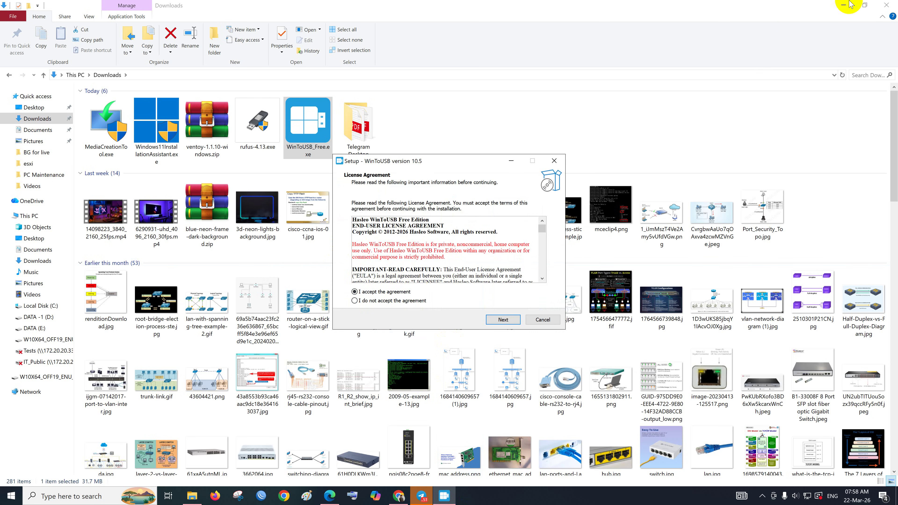
click(843, 6)
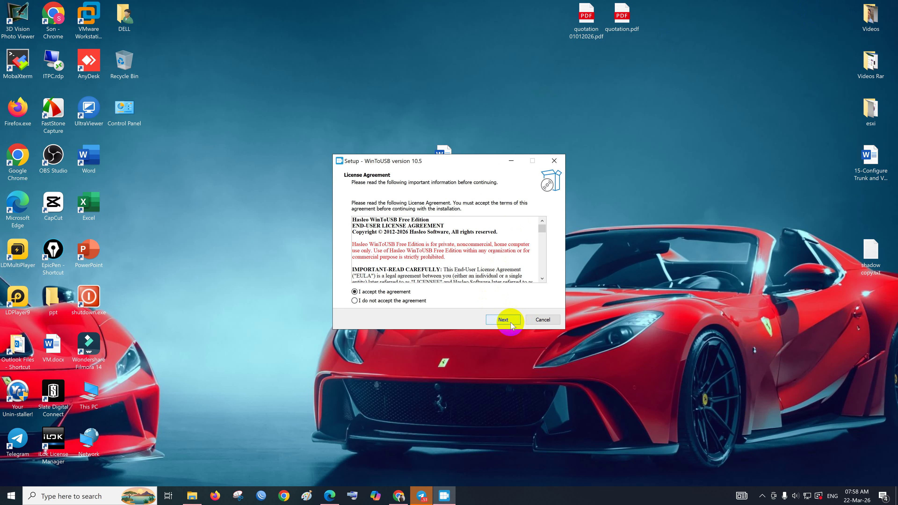
click(504, 321)
click(502, 320)
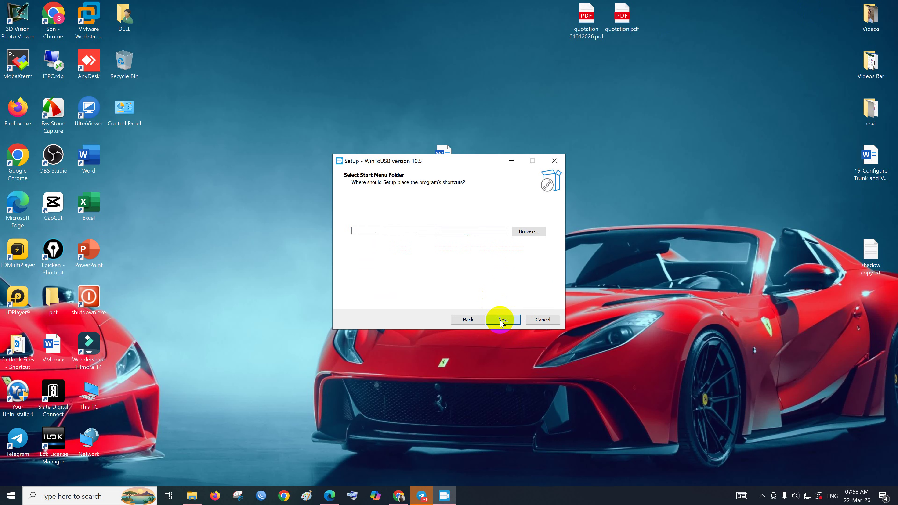
click(502, 318)
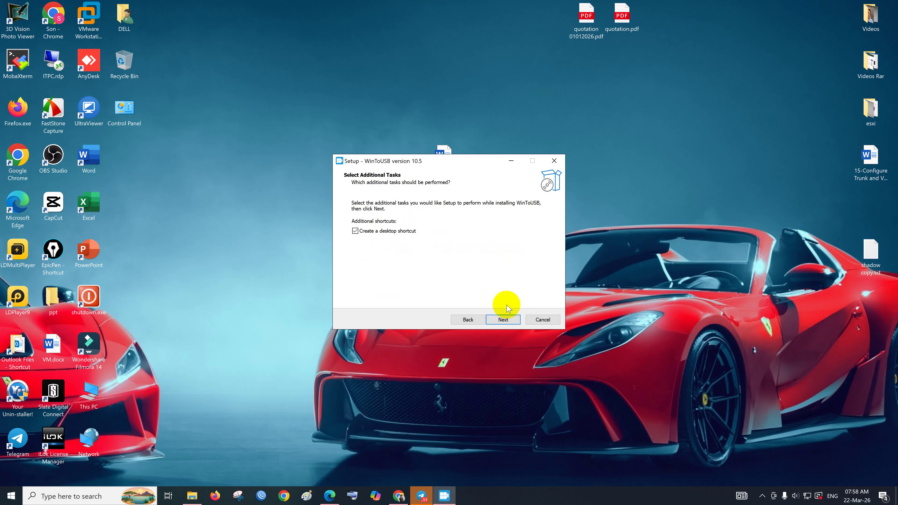
click(502, 320)
click(502, 320)
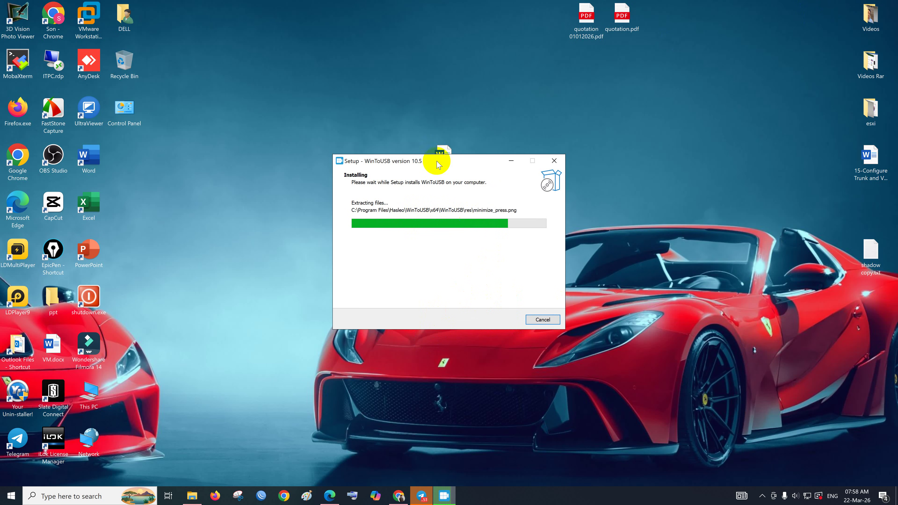
Step: Finish the setup wizard with Launch Hasleo WinToUSB enabled
drag(438, 165, 437, 169)
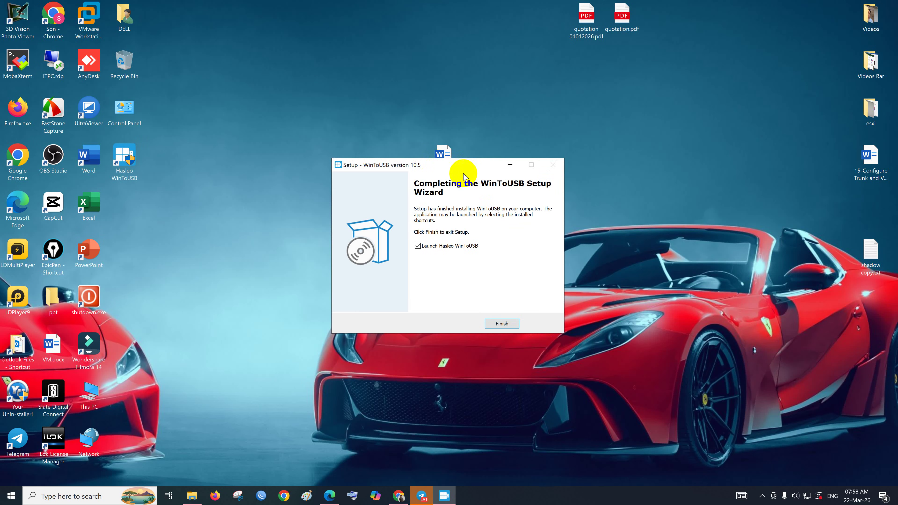
click(502, 325)
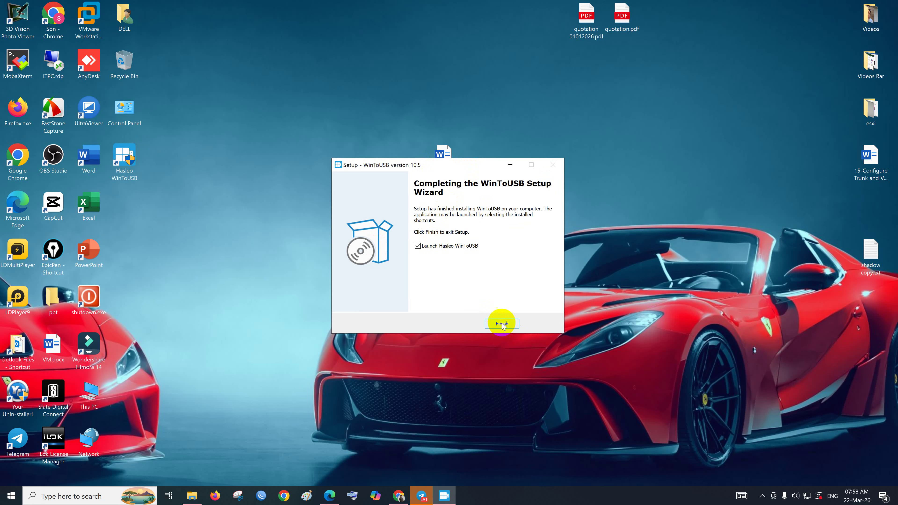
click(502, 323)
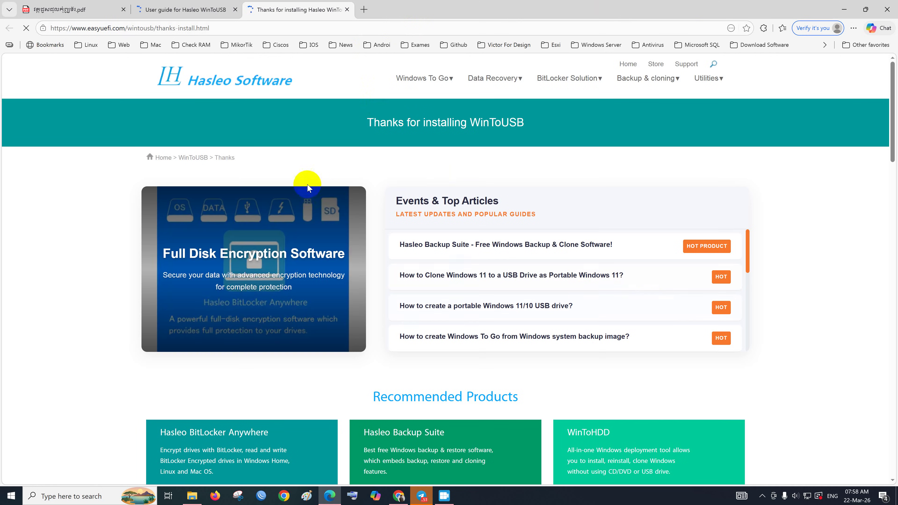
Step: Close the two Hasleo web pages in the browser and minimise its window to return to WinToUSB
click(347, 9)
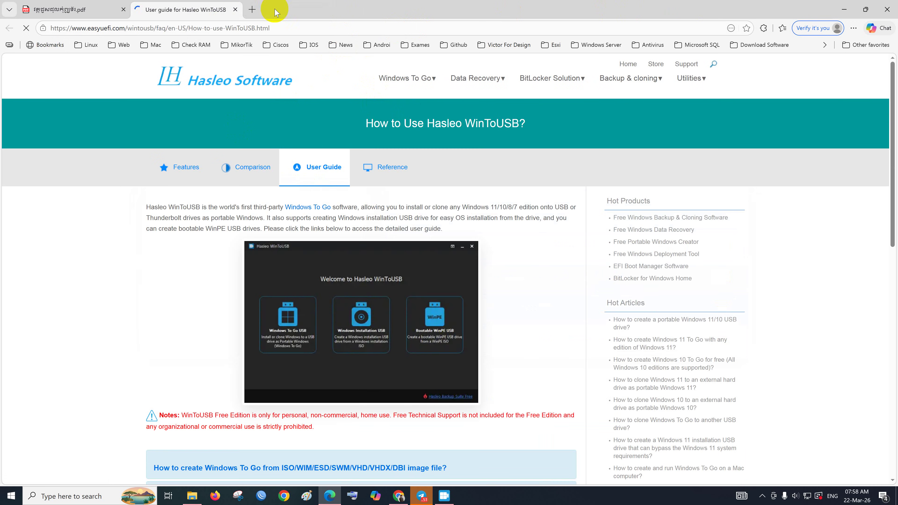
click(235, 9)
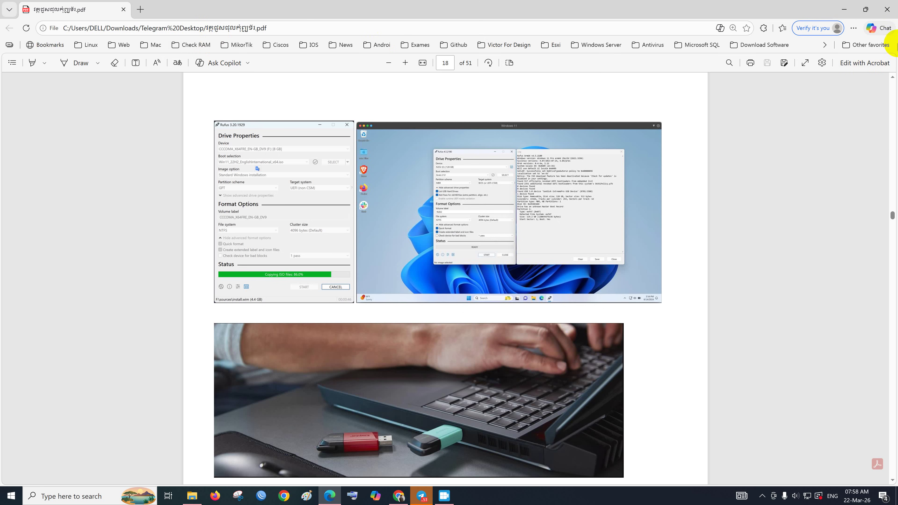
click(844, 10)
click(315, 241)
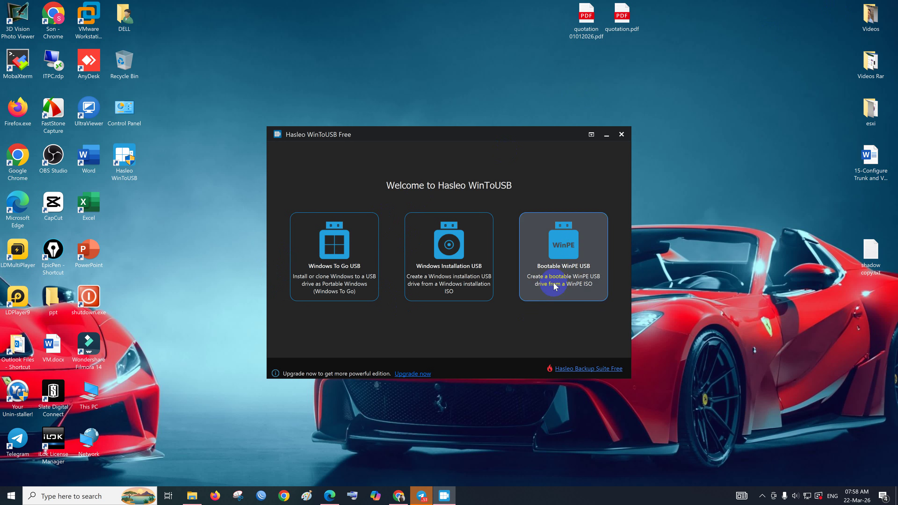
drag(433, 133, 428, 119)
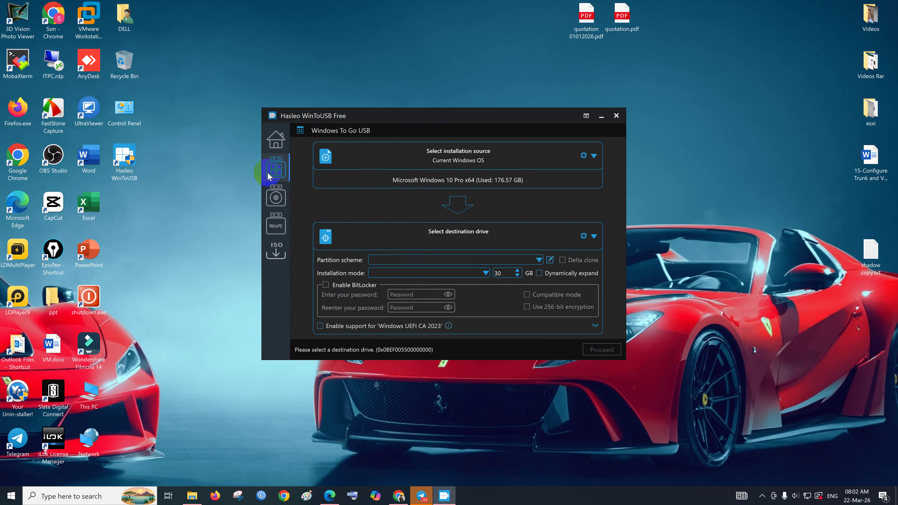
drag(356, 116, 346, 116)
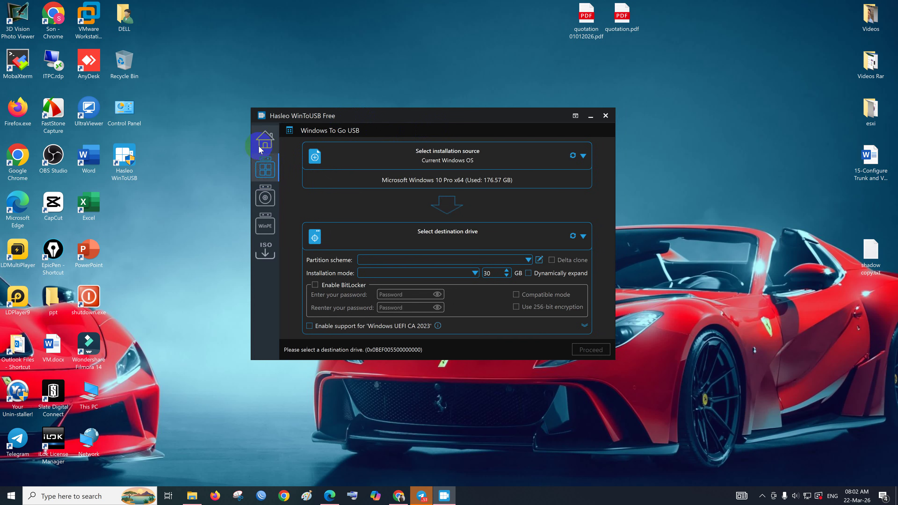
click(264, 140)
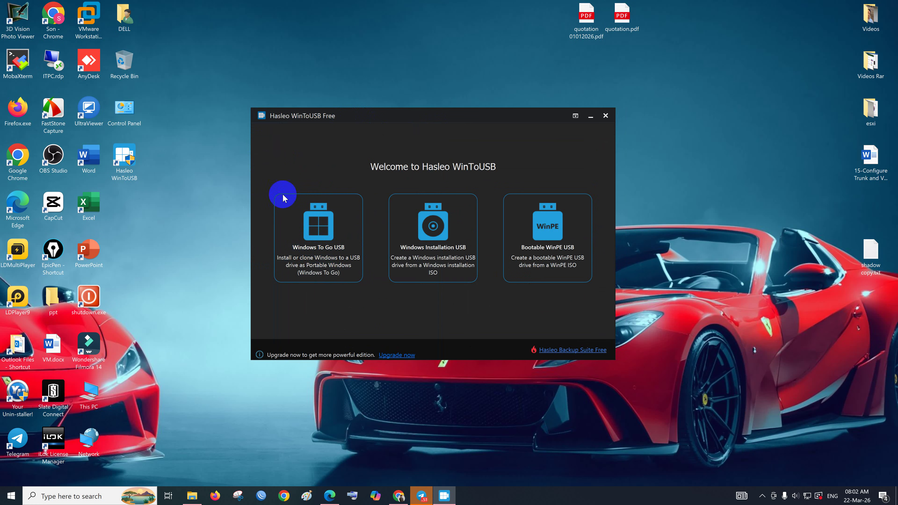
drag(377, 119, 404, 111)
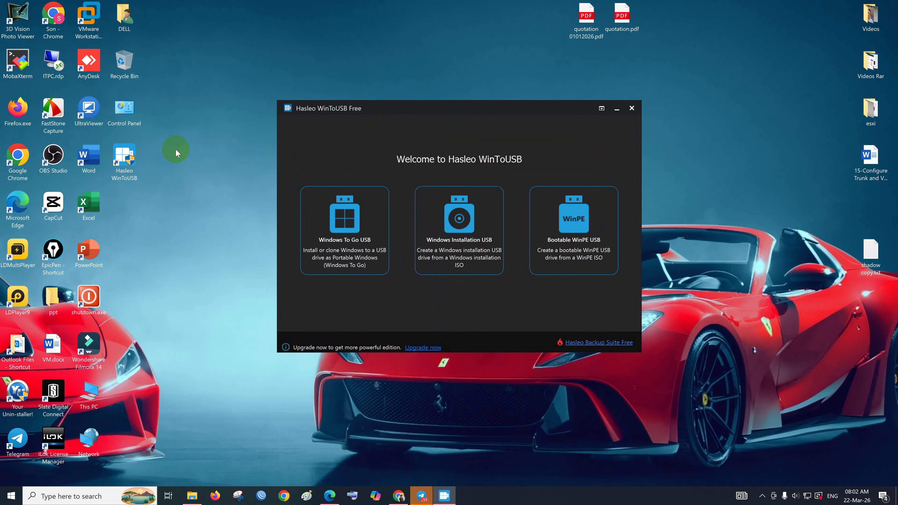
click(344, 273)
click(471, 241)
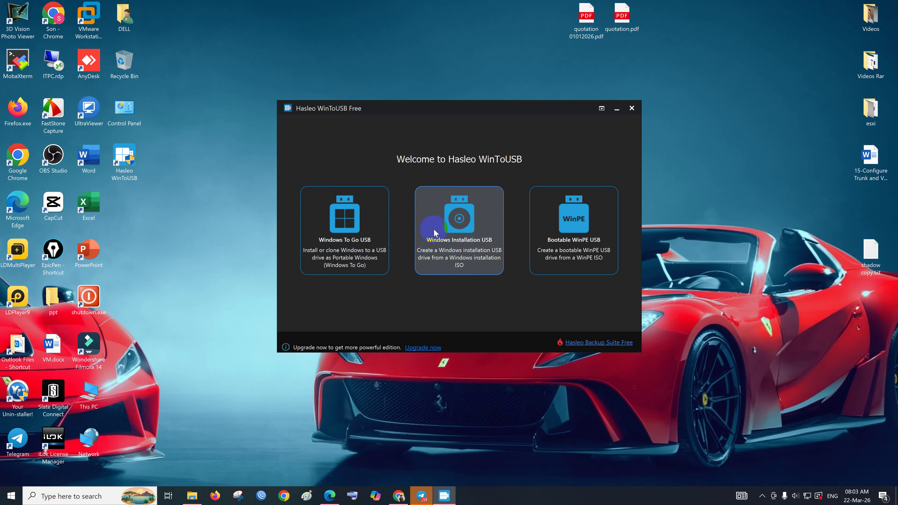
click(441, 242)
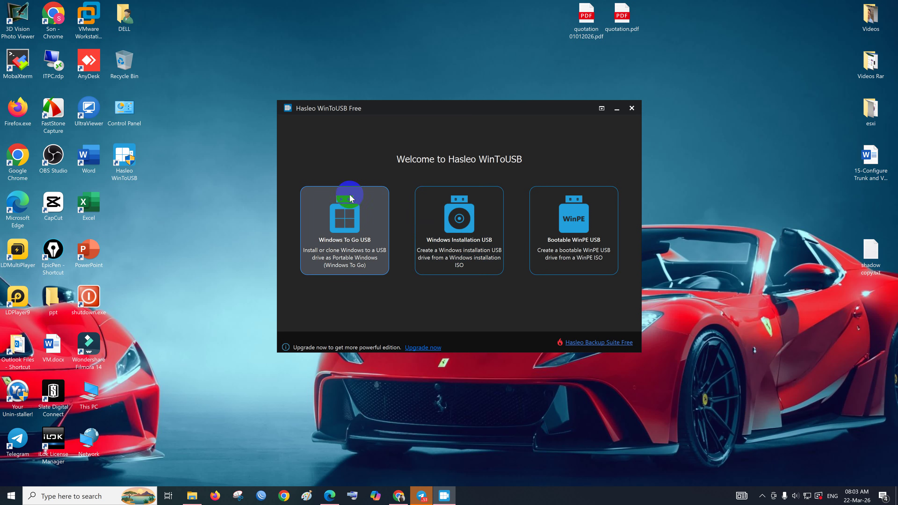
Step: Open the Windows To Go USB page and check the computer's drives in File Explorer
click(346, 225)
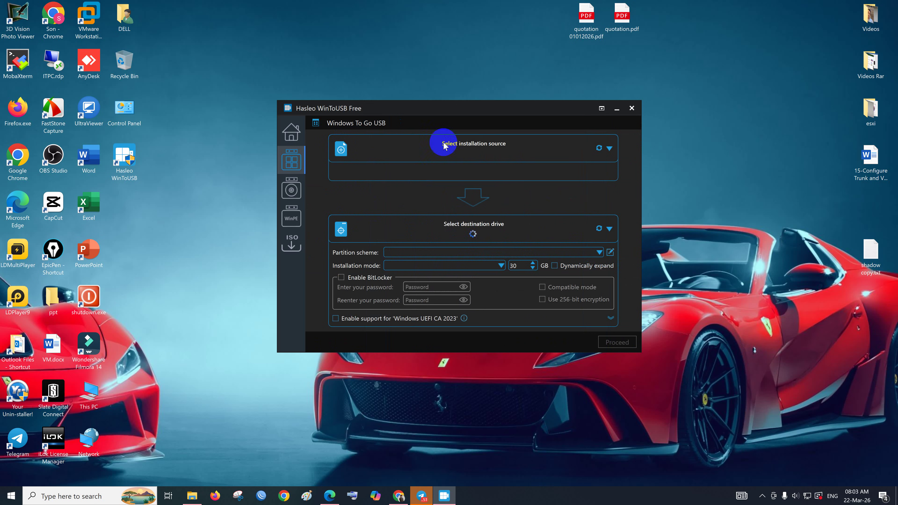
click(194, 496)
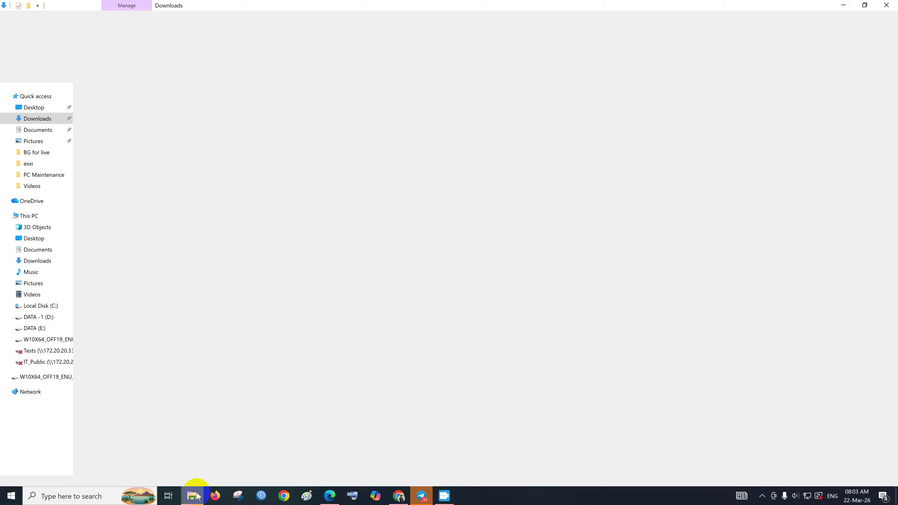
click(29, 215)
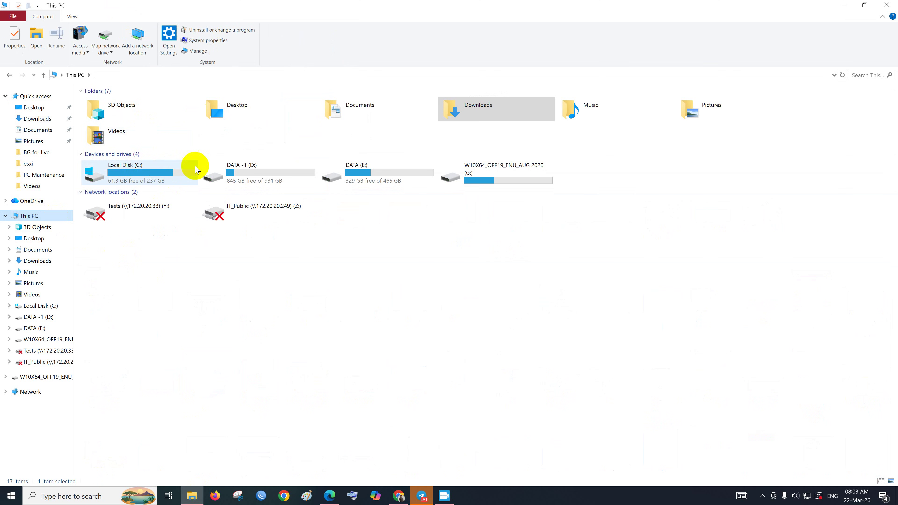
click(843, 5)
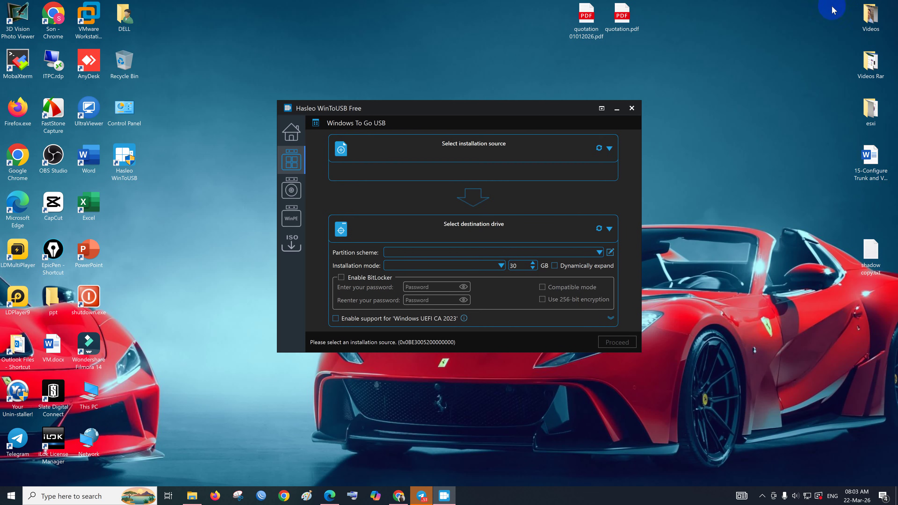
Step: Try to set up Windows To Go from Current Windows OS onto Disk 3: PNY Lovely Attache, and return to the welcome screen
click(448, 148)
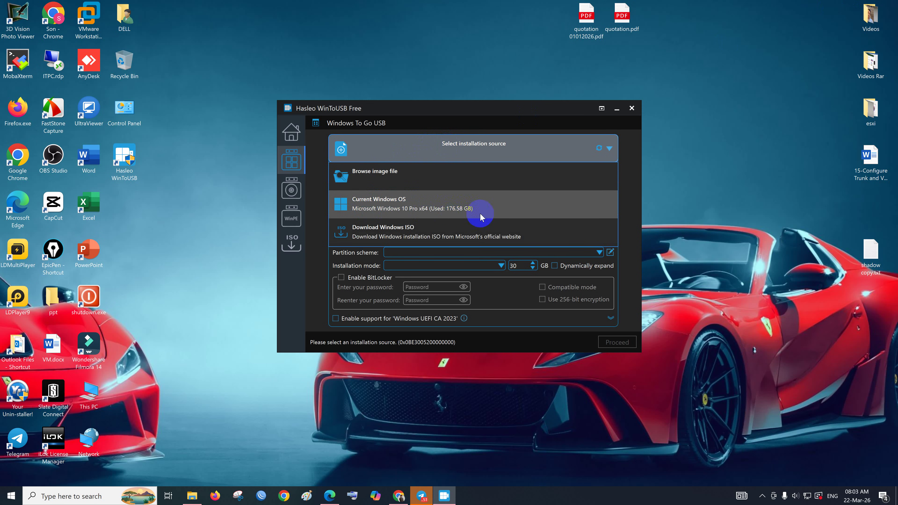
click(452, 215)
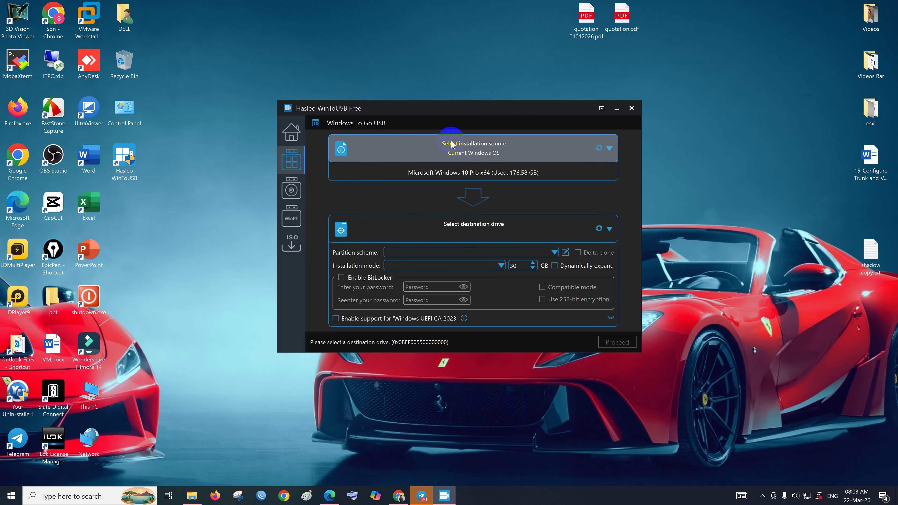
click(445, 232)
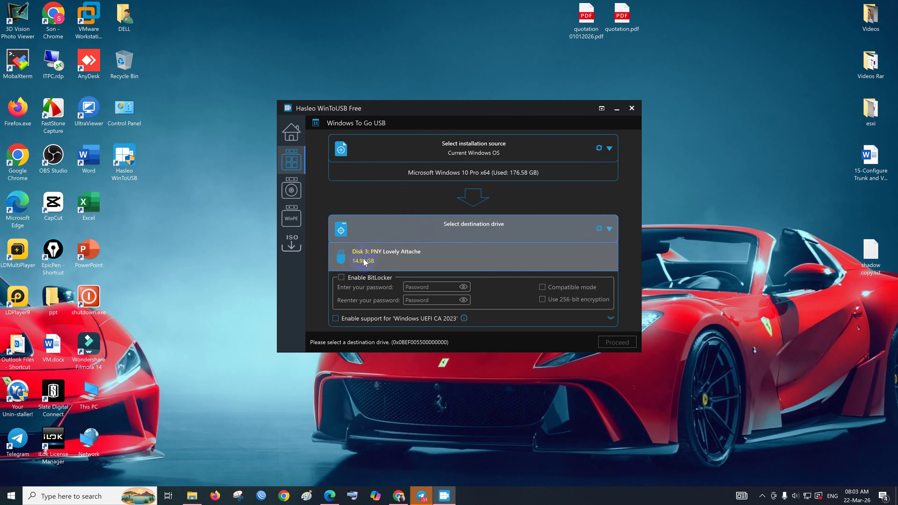
click(402, 264)
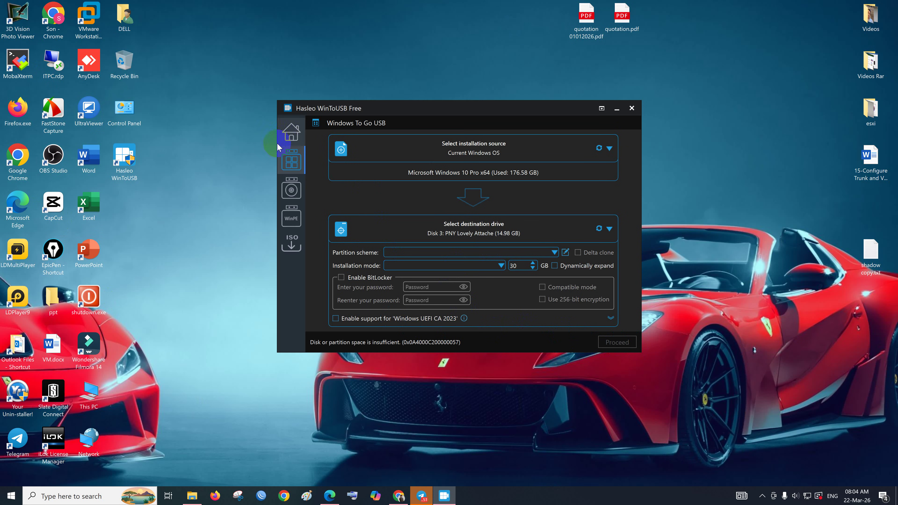
click(290, 133)
Step: Examine the Software folder on the DATA (E:) drive in File Explorer for Windows installation images
click(461, 242)
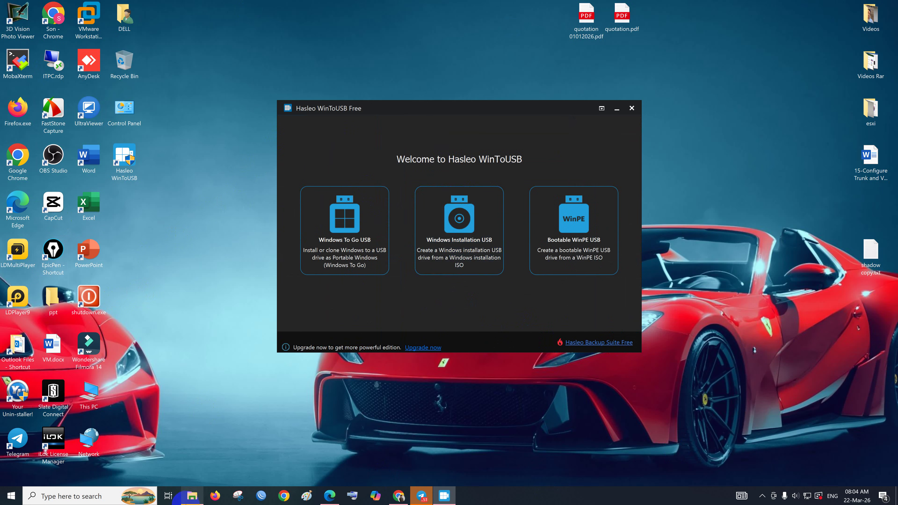
click(188, 496)
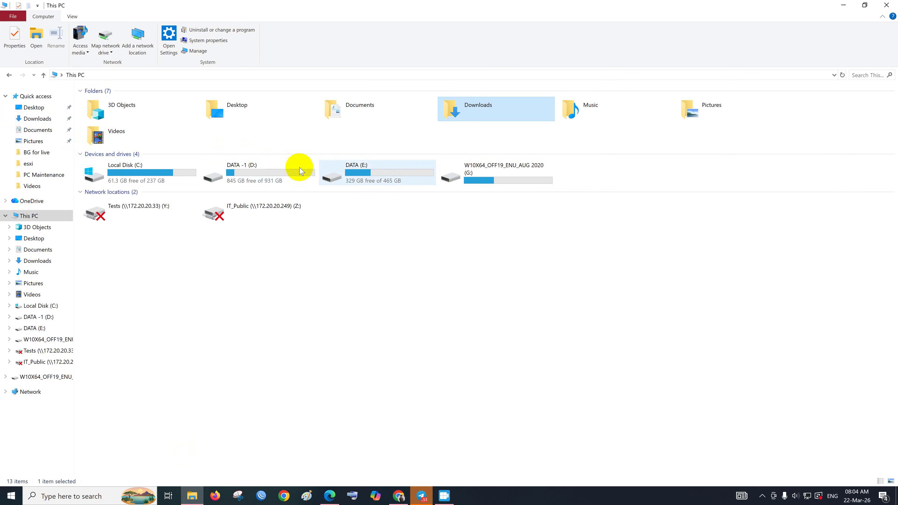
click(379, 172)
double_click(379, 172)
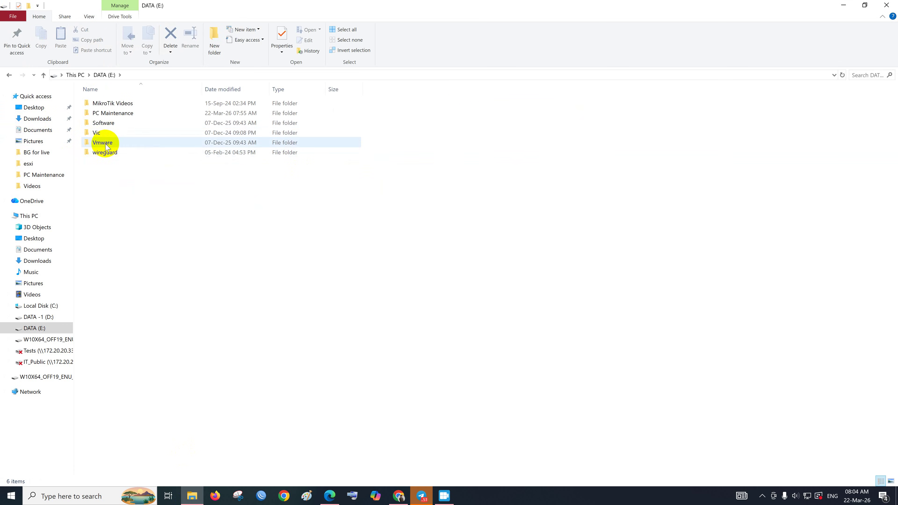
click(106, 124)
double_click(111, 126)
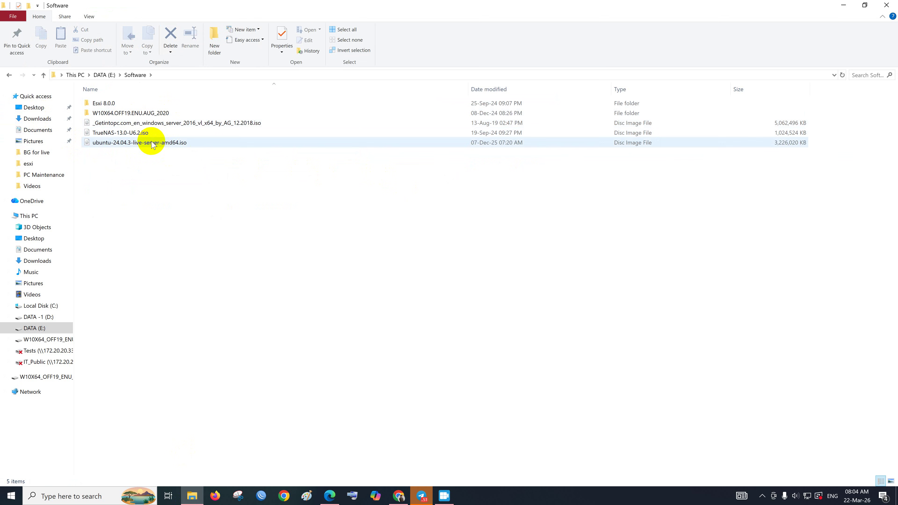
click(844, 5)
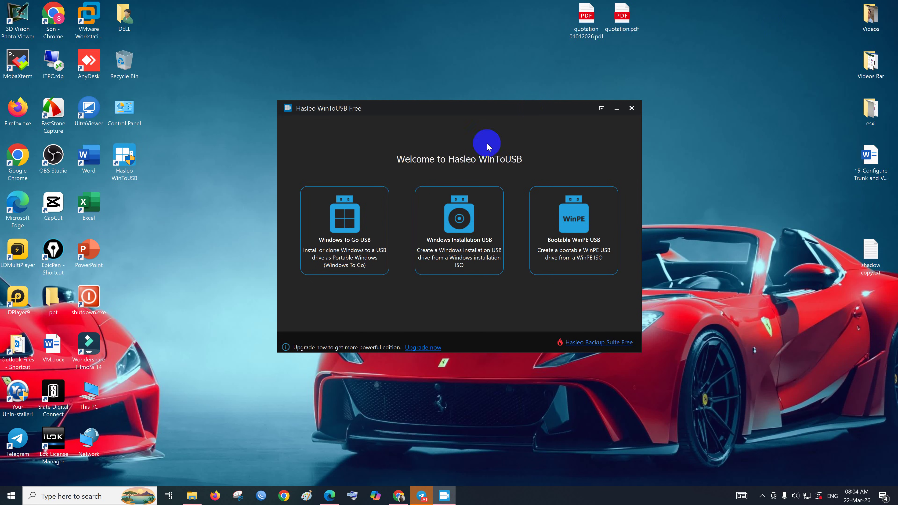
Step: Open the Windows Installation USB page and start browsing for an image file as the installation source
click(457, 226)
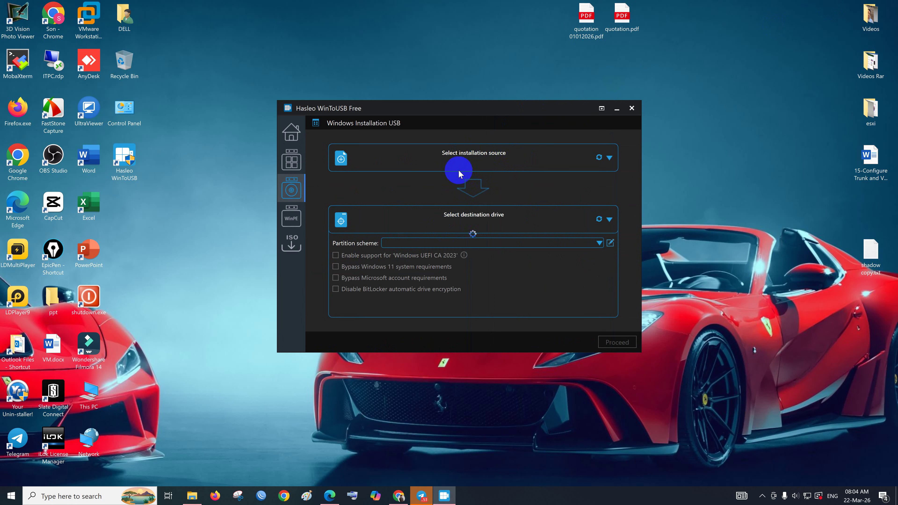
click(474, 161)
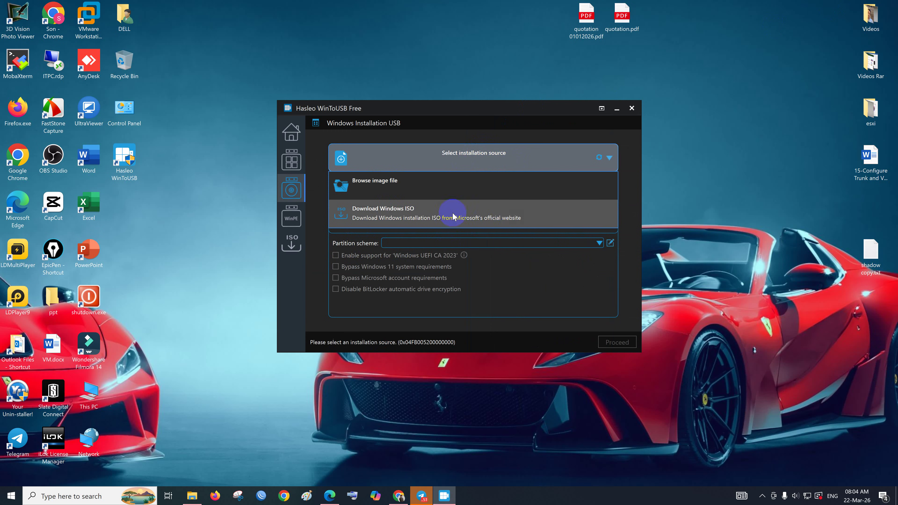
click(396, 182)
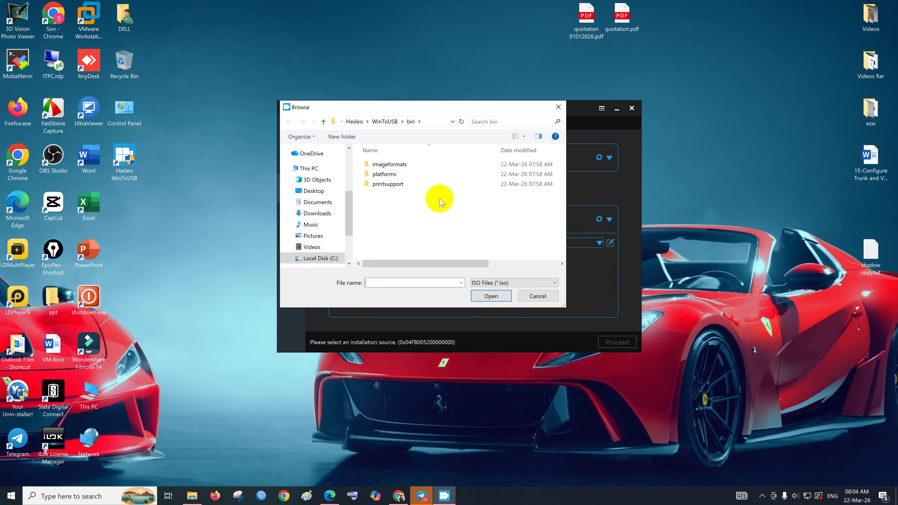
Step: Load _Getintopc.com_W10X64.OFF19.ENU.AUG_2020.iso from the W10X64.OFF19 folder inside Software on DATA (E:) as the installation source
scroll(310, 209, down, 1)
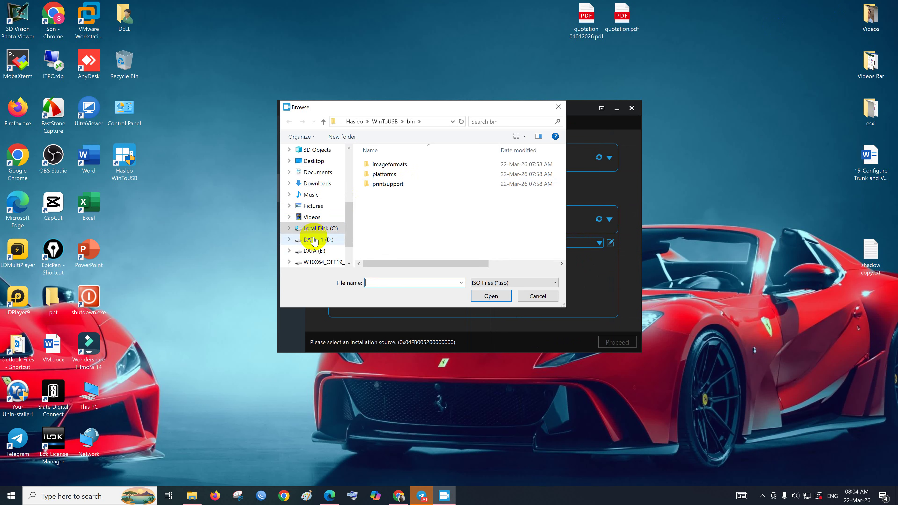
scroll(301, 214, up, 2)
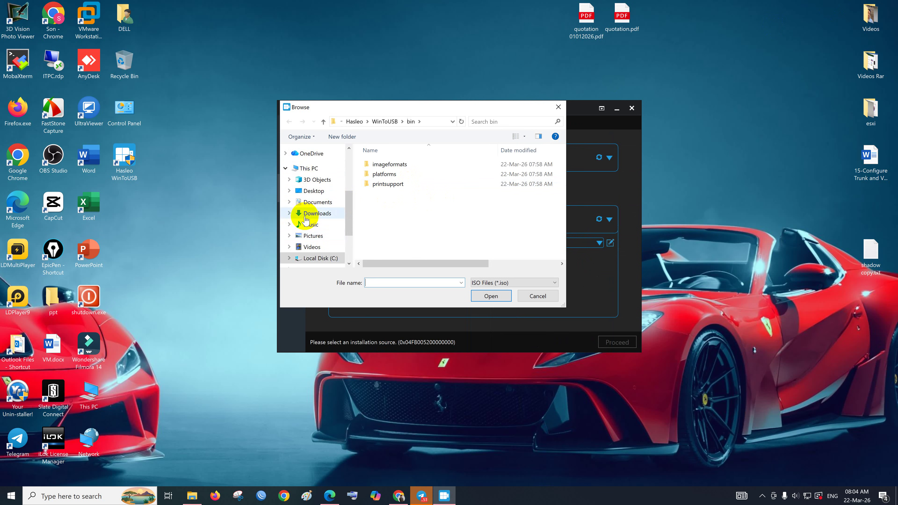
click(309, 168)
scroll(424, 212, down, 2)
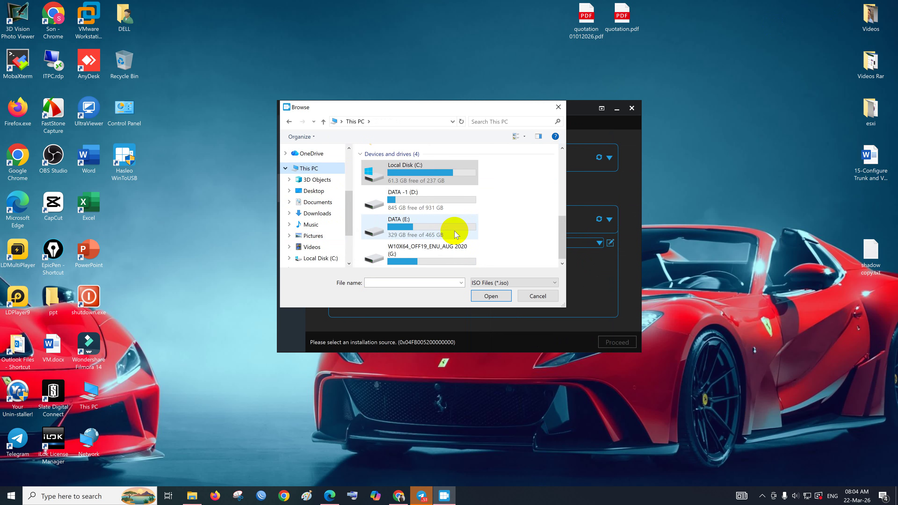
click(419, 230)
double_click(418, 229)
double_click(391, 207)
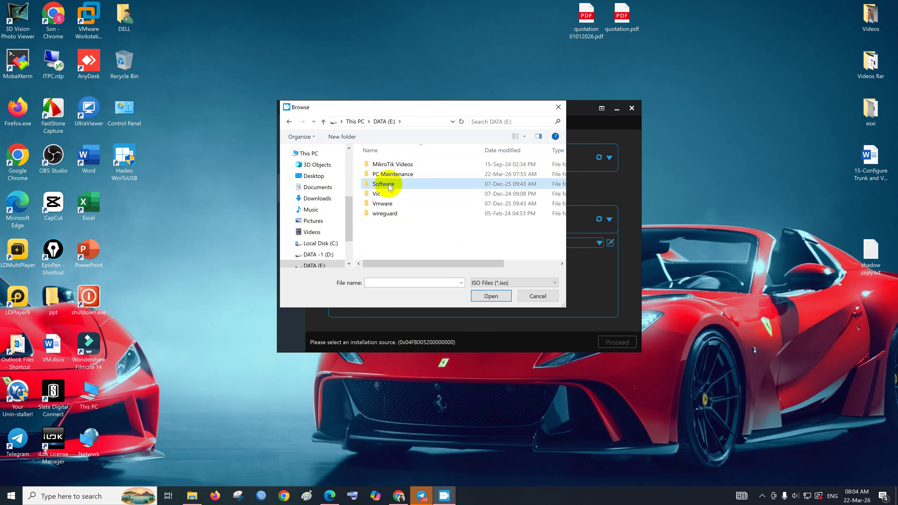
double_click(396, 174)
click(398, 164)
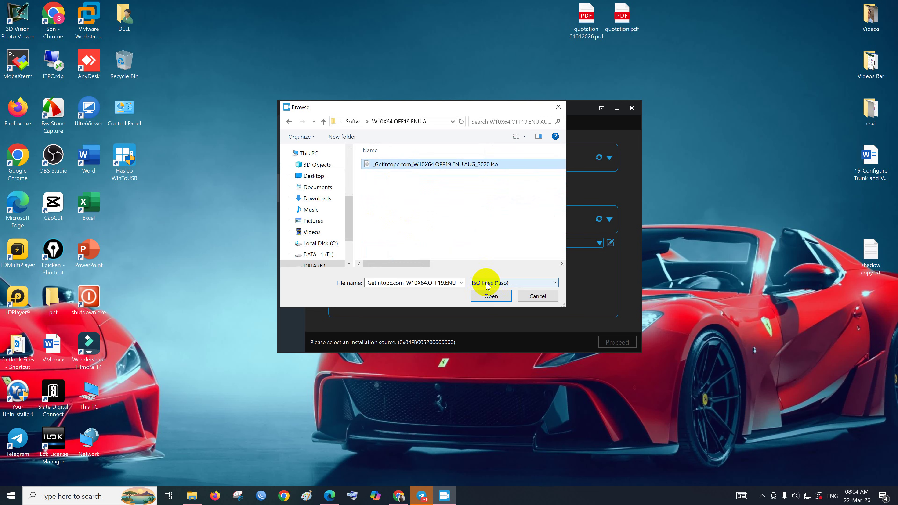
click(494, 302)
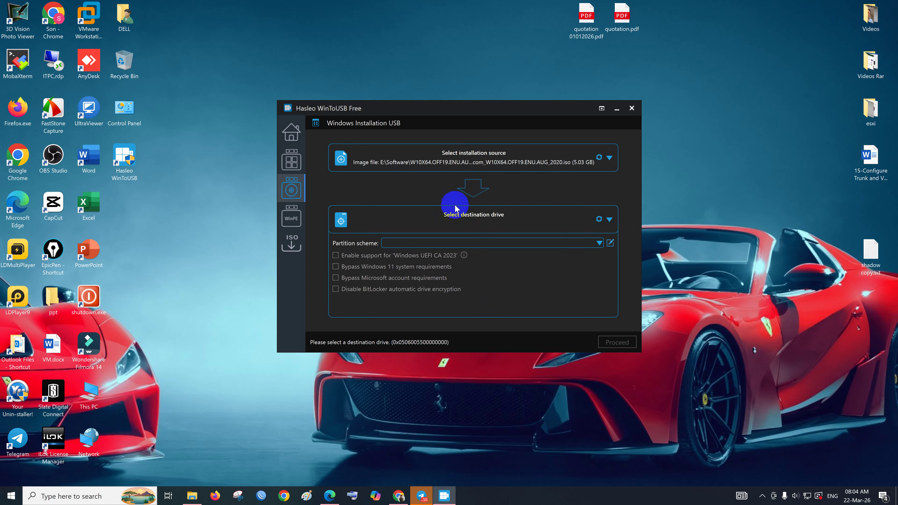
Step: Select Disk 3: PNY Lovely Attache as the destination drive and review the partition schemes, keeping MBR for BIOS and UEFI
click(432, 218)
click(403, 247)
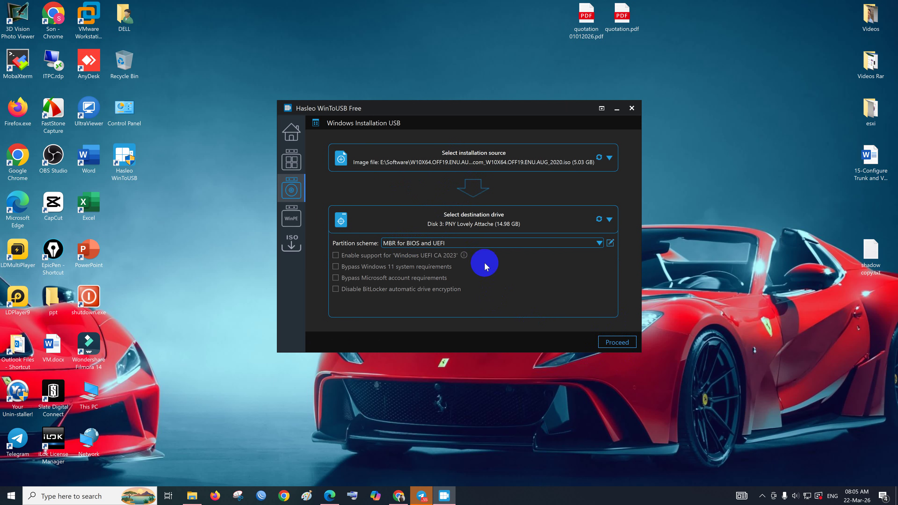
click(399, 244)
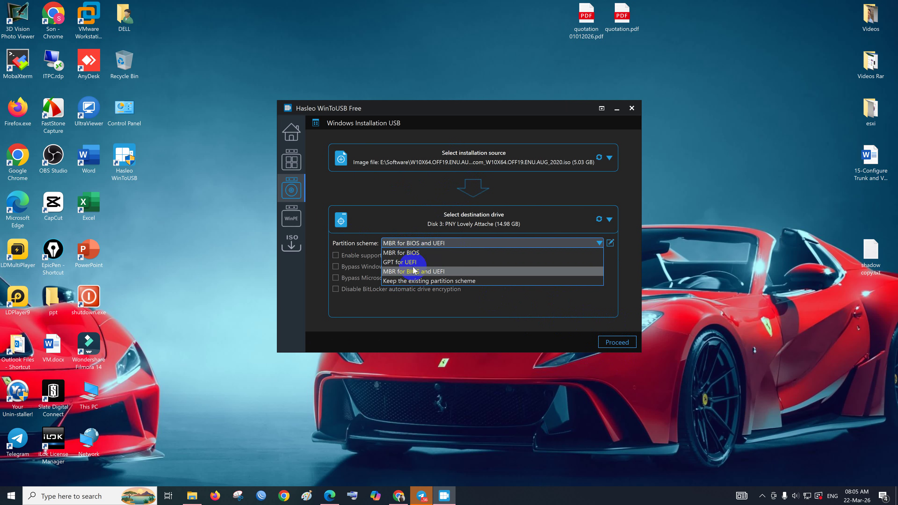
click(402, 197)
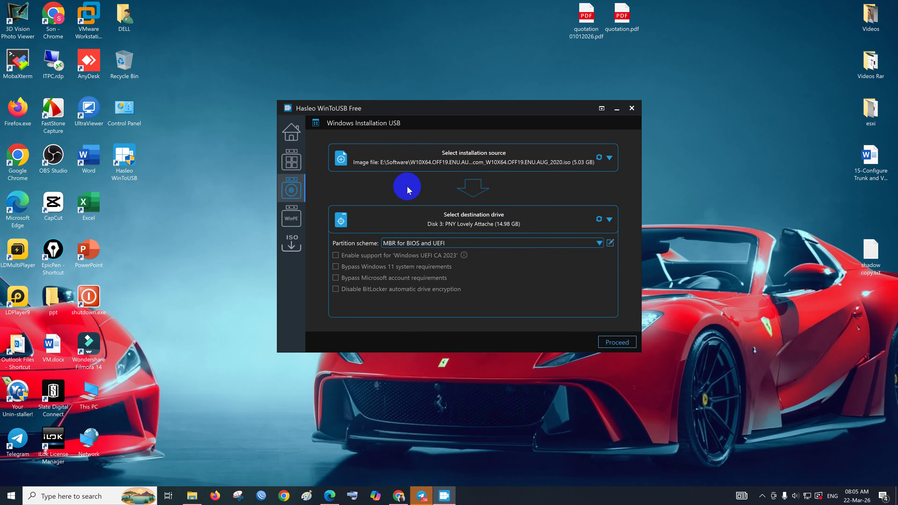
Step: Return to the welcome screen and look at the Bootable WinPE USB option
click(291, 138)
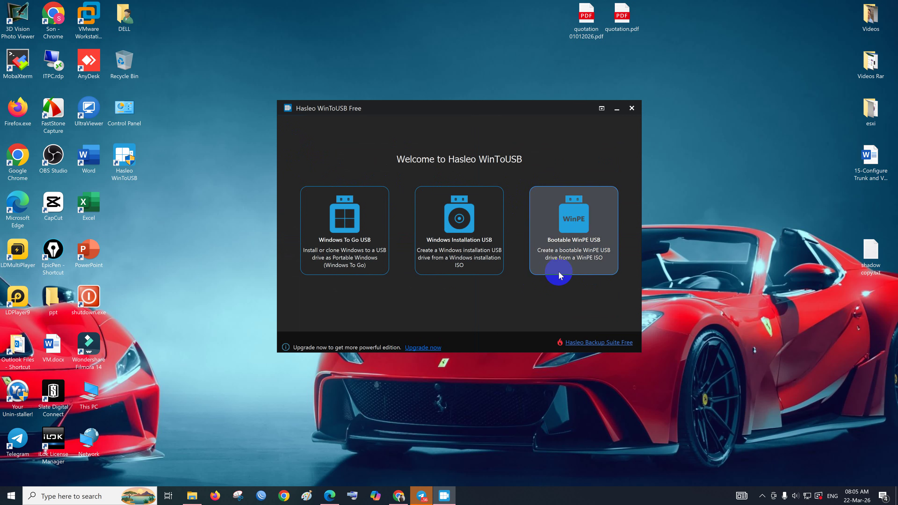
click(581, 243)
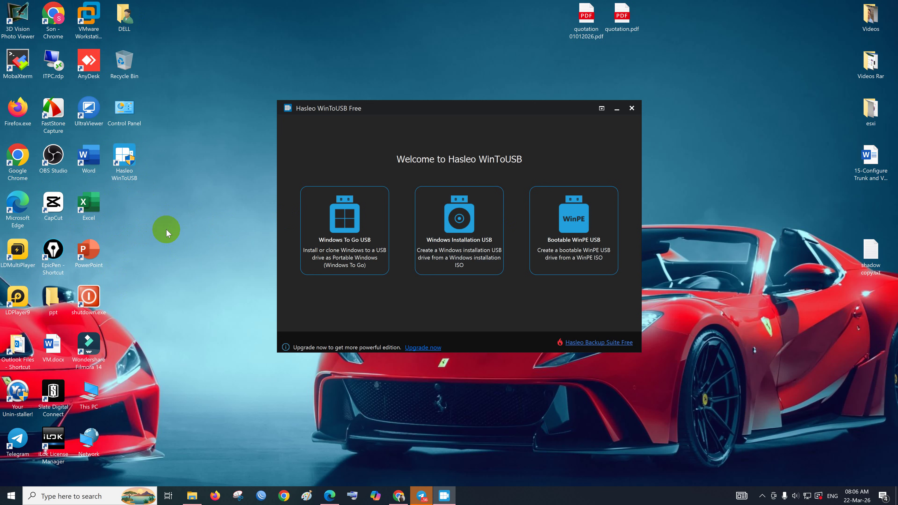
click(596, 276)
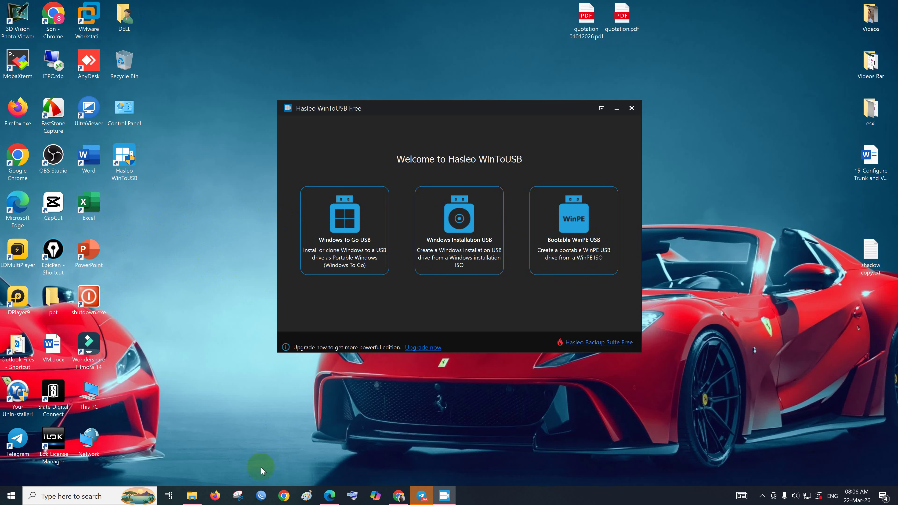
Step: Switch to the open Chrome window and load the Getintopc website, leaving the Windows 11 download page
click(282, 496)
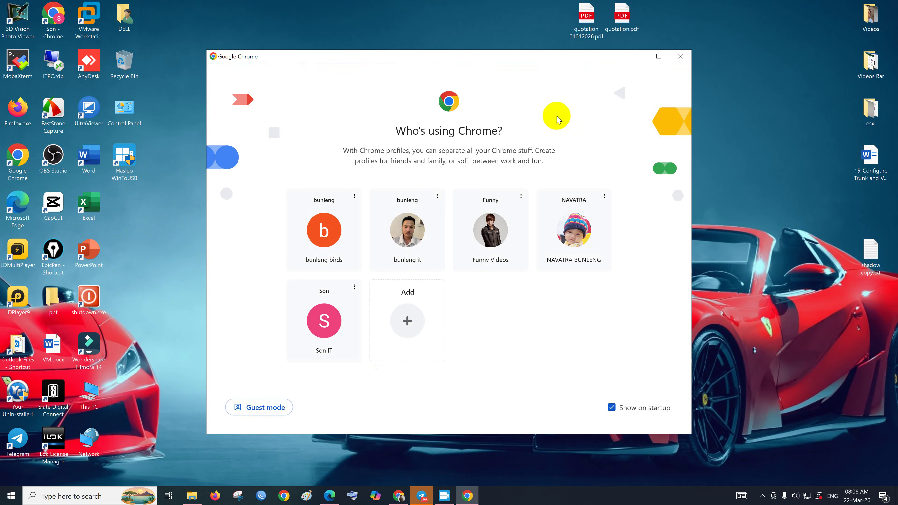
click(670, 57)
click(399, 496)
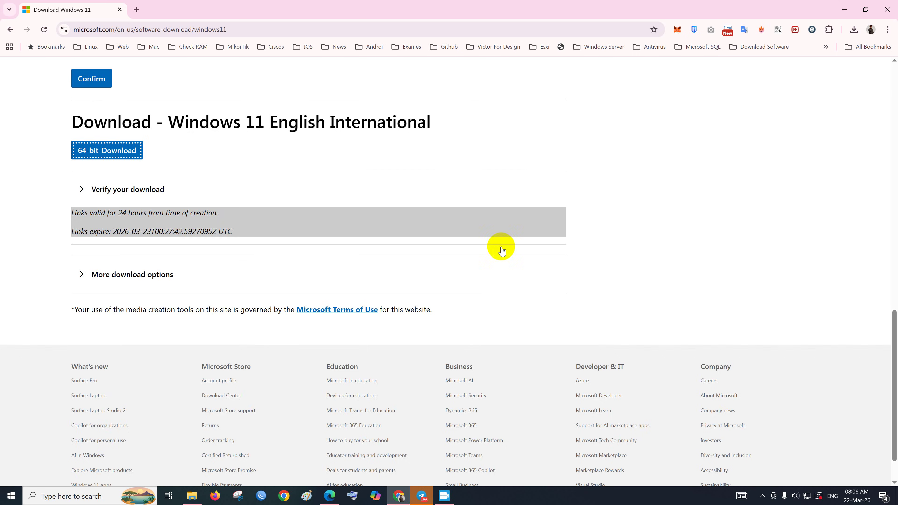
scroll(204, 144, up, 5)
click(136, 9)
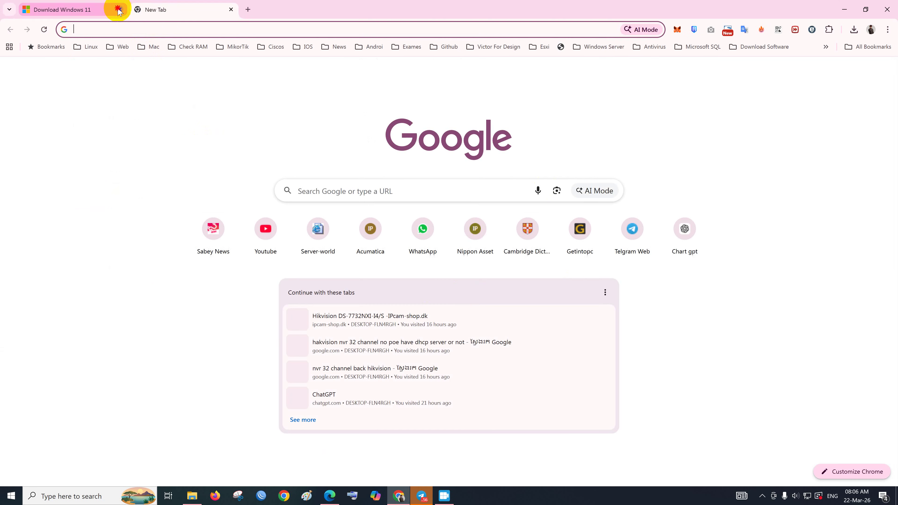
click(577, 246)
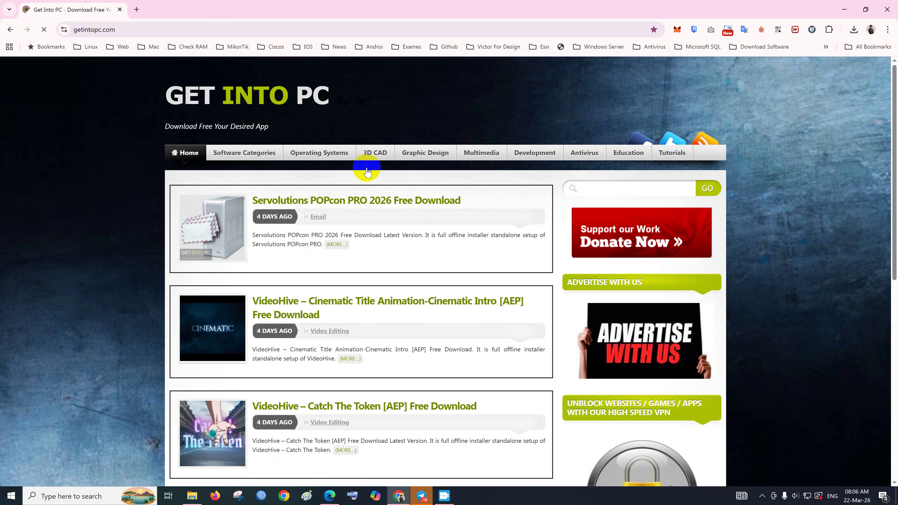
Step: Search the Get Into PC website for "windows pe"
click(617, 185)
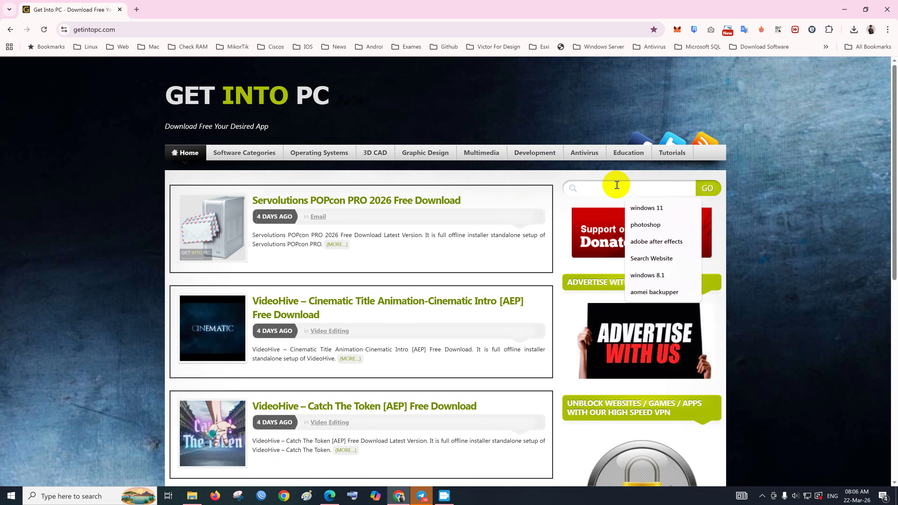
text(windows )
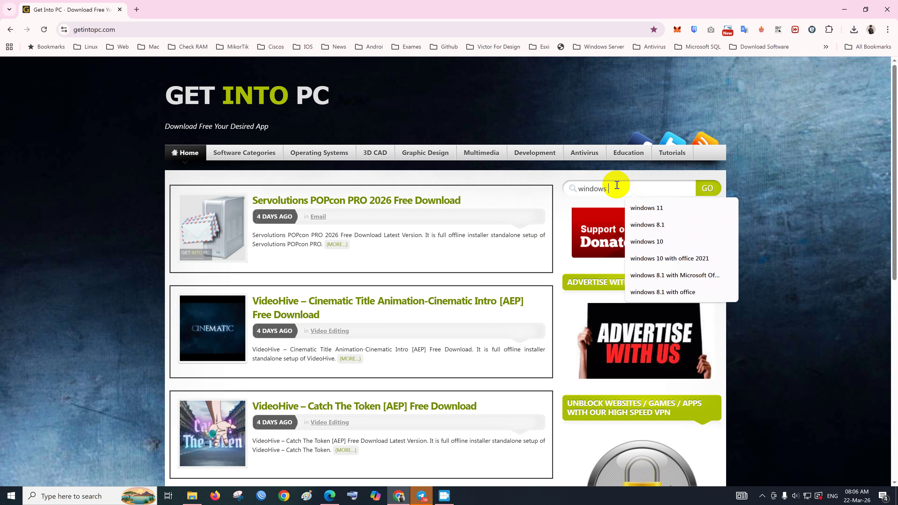
text(p)
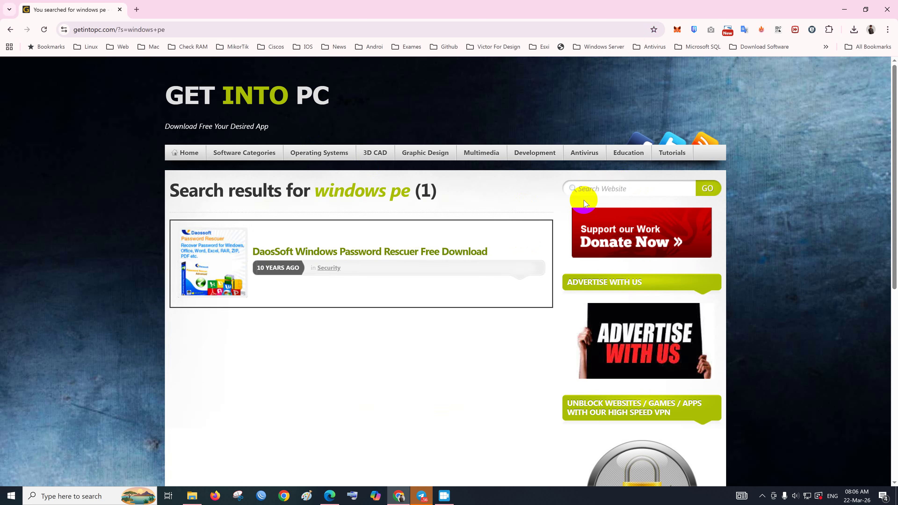
Step: Enter "windows pe iso" as a Google query in a new browser tab
click(137, 9)
text(w)
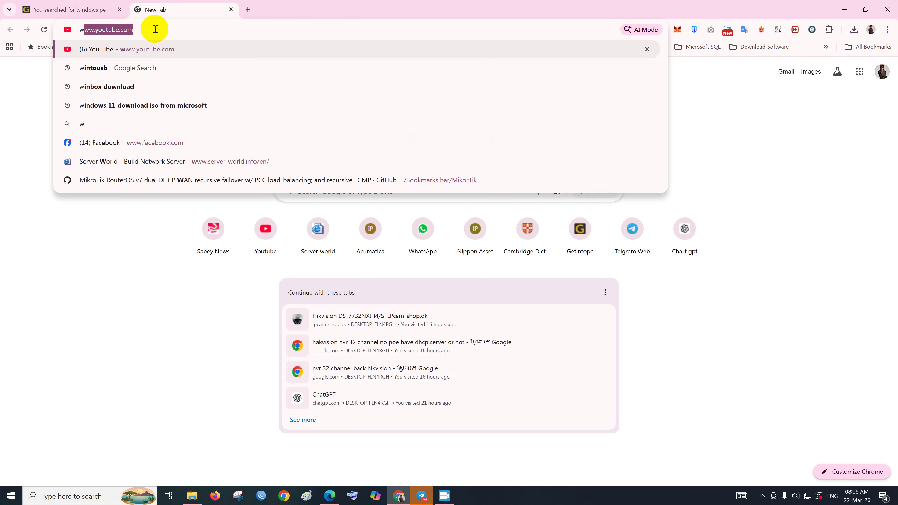
text(indow)
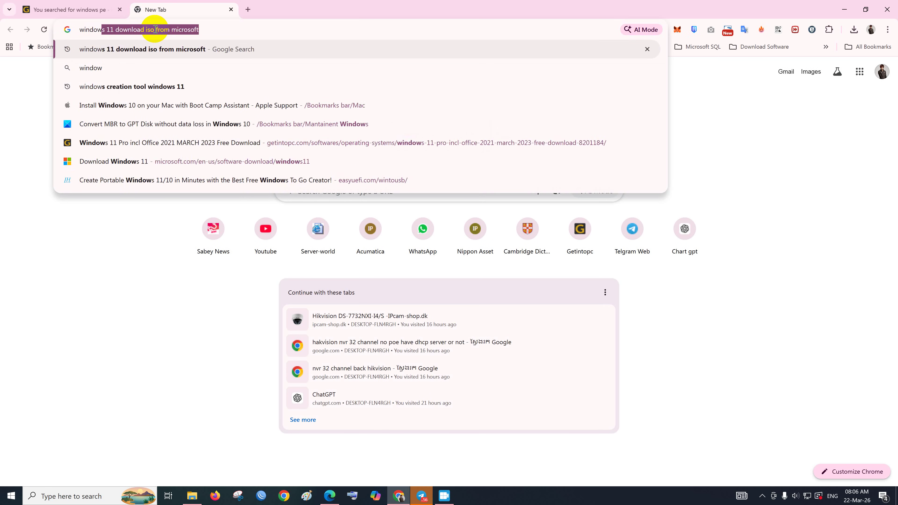
text(s pe)
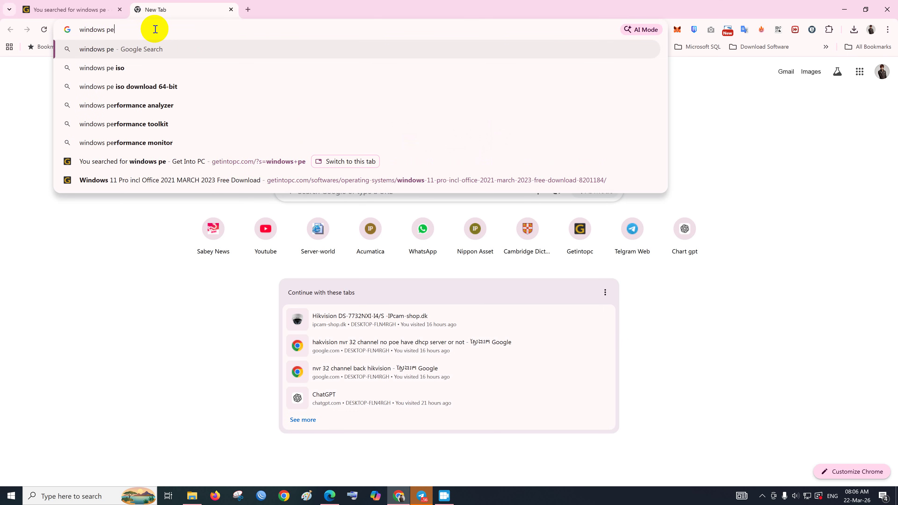
key(Down)
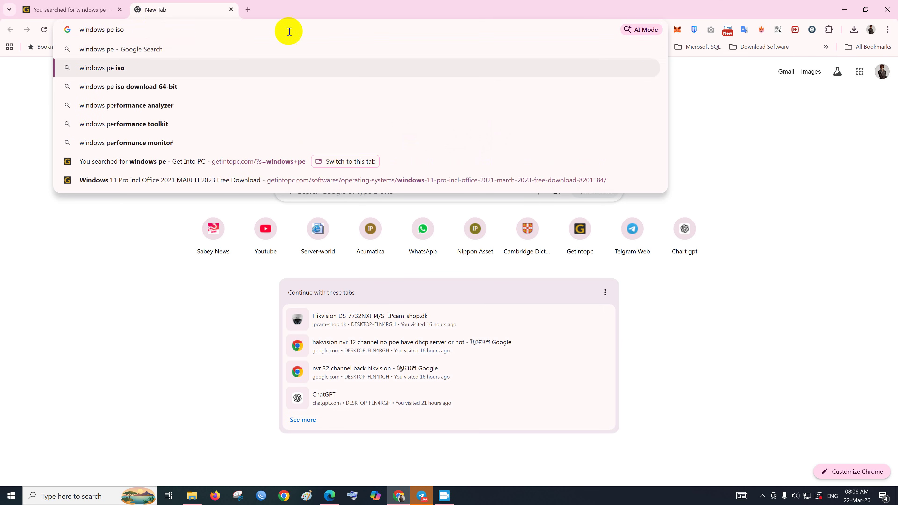
drag(81, 29, 98, 30)
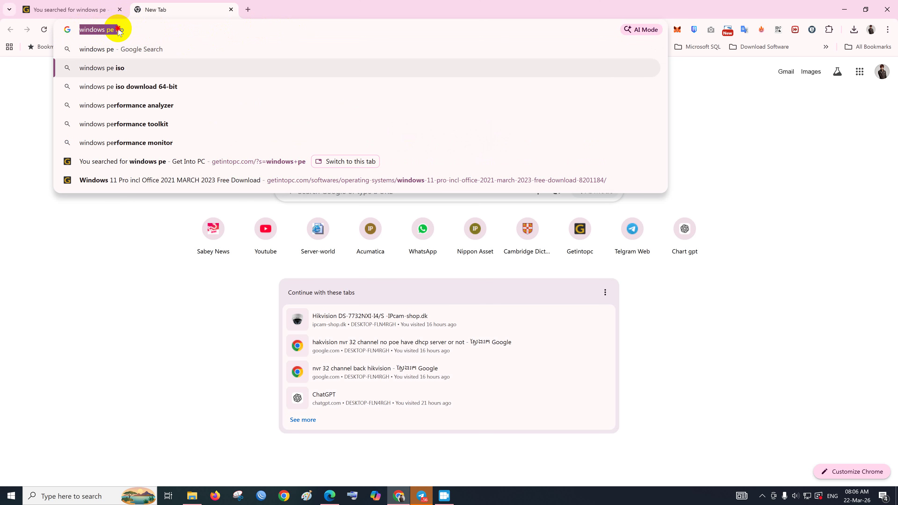
Step: Go back to the Get Into PC page, repeat the "windows pe" search and examine the results for a WinPE image
click(88, 15)
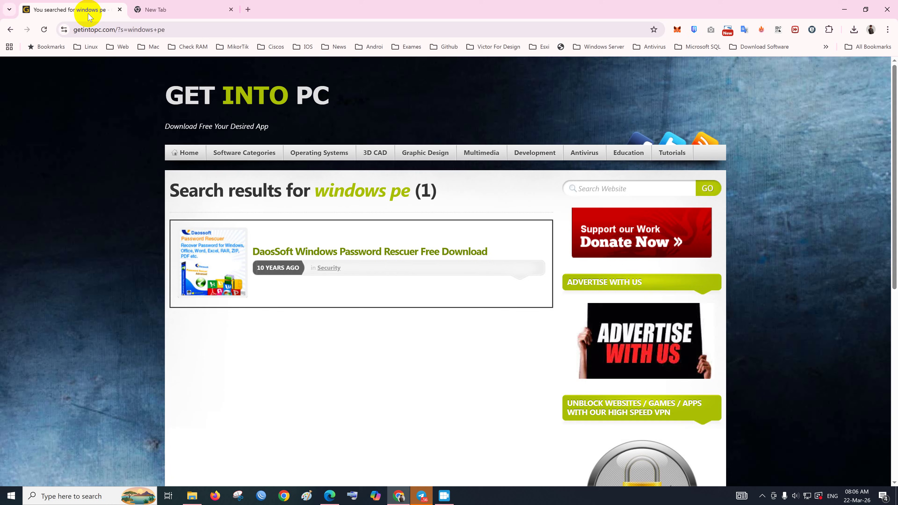
click(596, 190)
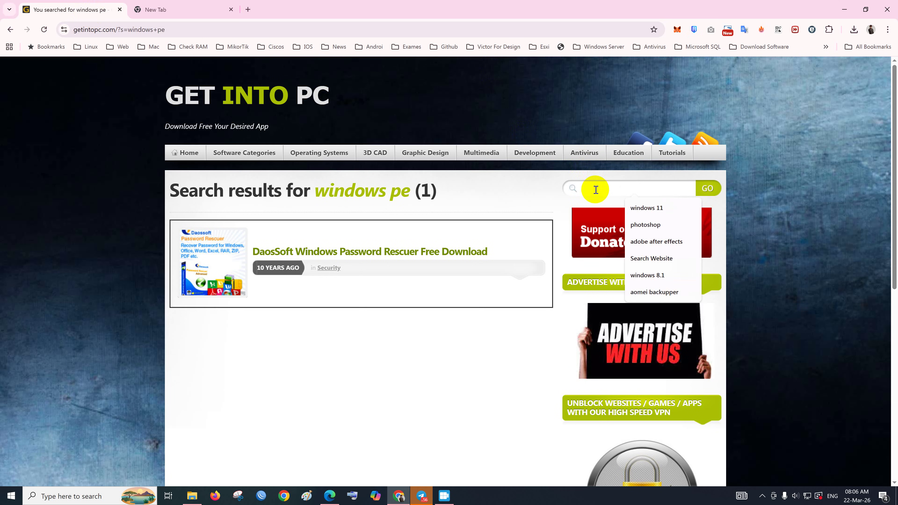
text(windows pe)
click(709, 189)
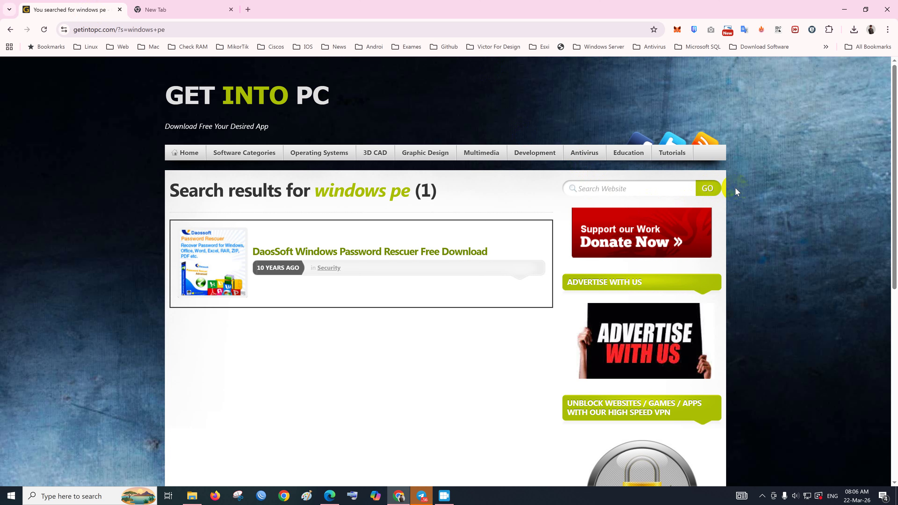
click(600, 194)
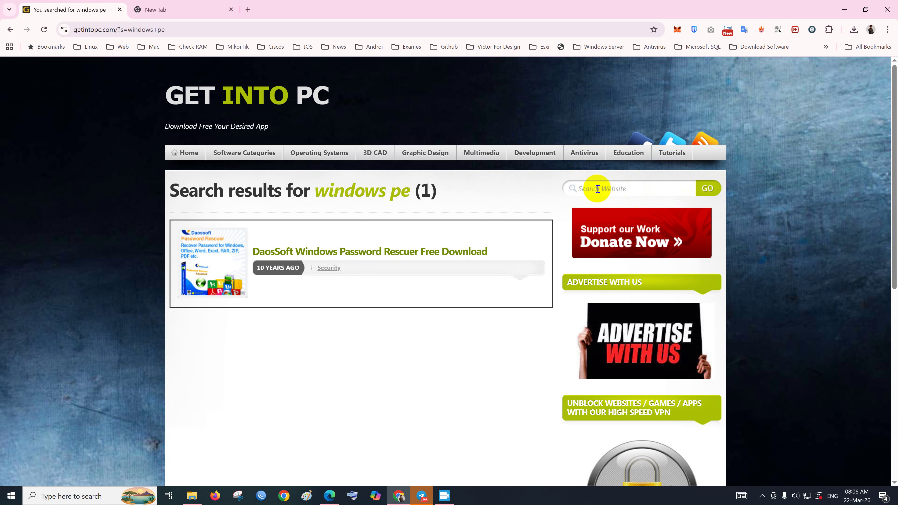
click(597, 188)
text(windows pe)
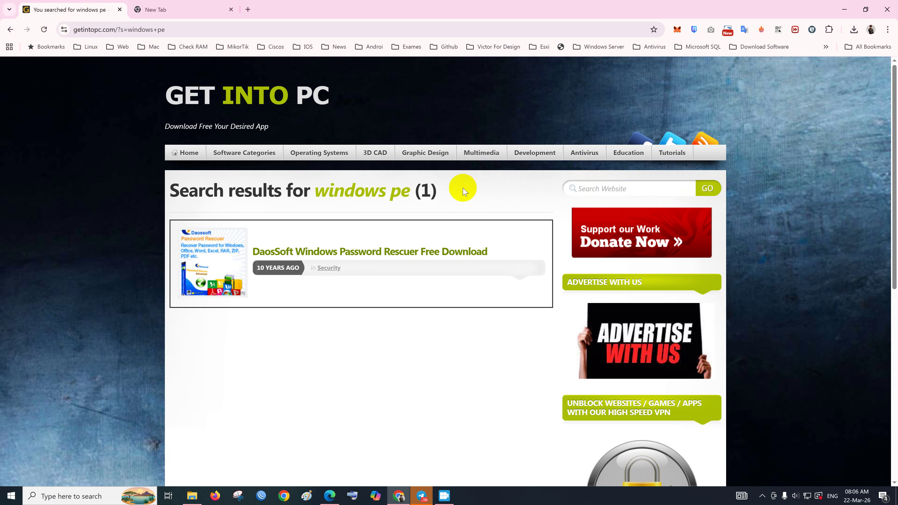
scroll(456, 190, down, 2)
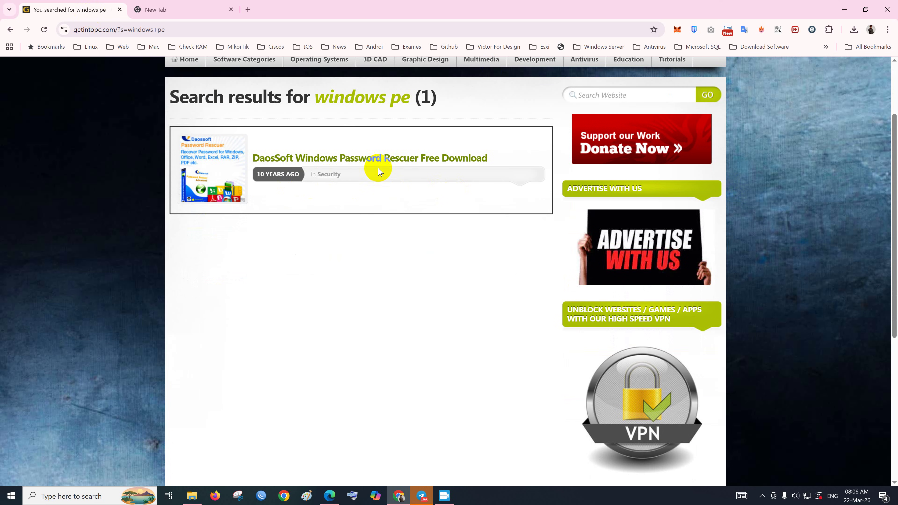
scroll(405, 170, up, 2)
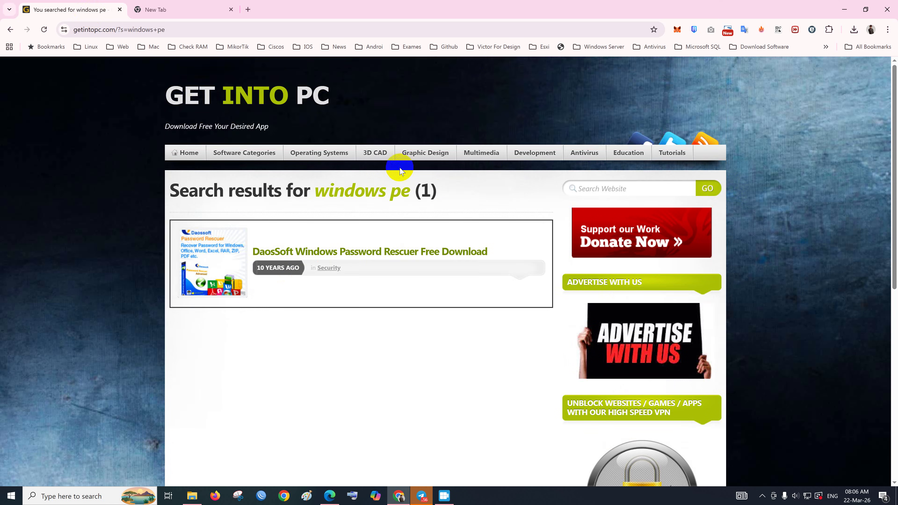
Step: Copy the "windows pe iso" query from the new tab and use it to search the Get Into PC website
click(168, 7)
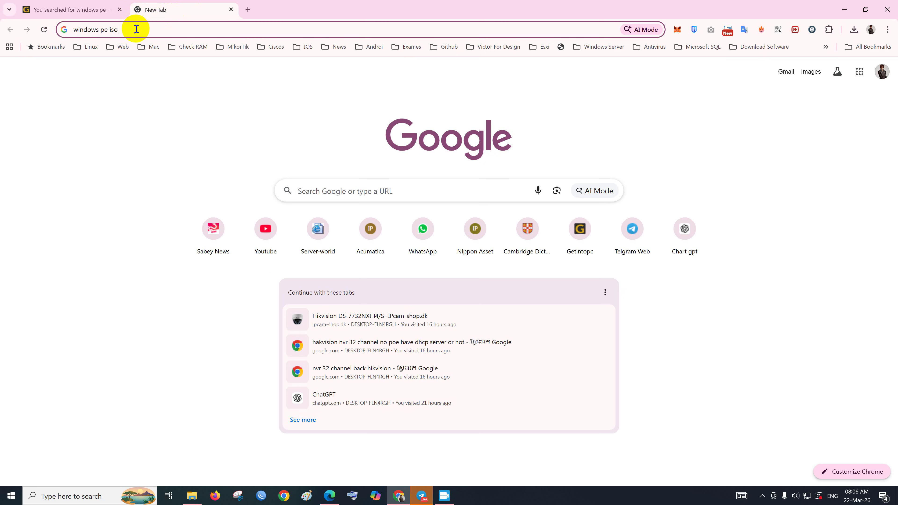
drag(136, 29, 49, 35)
key(ctrl+c)
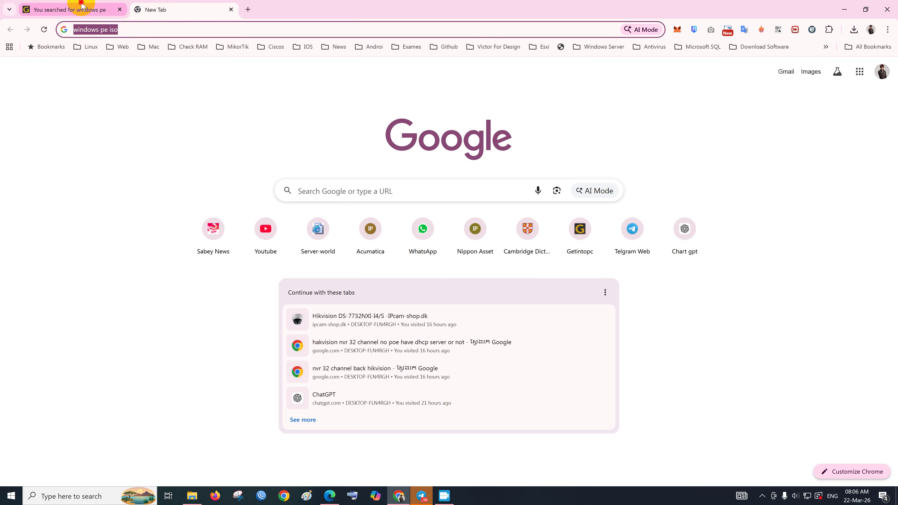
click(76, 9)
click(594, 186)
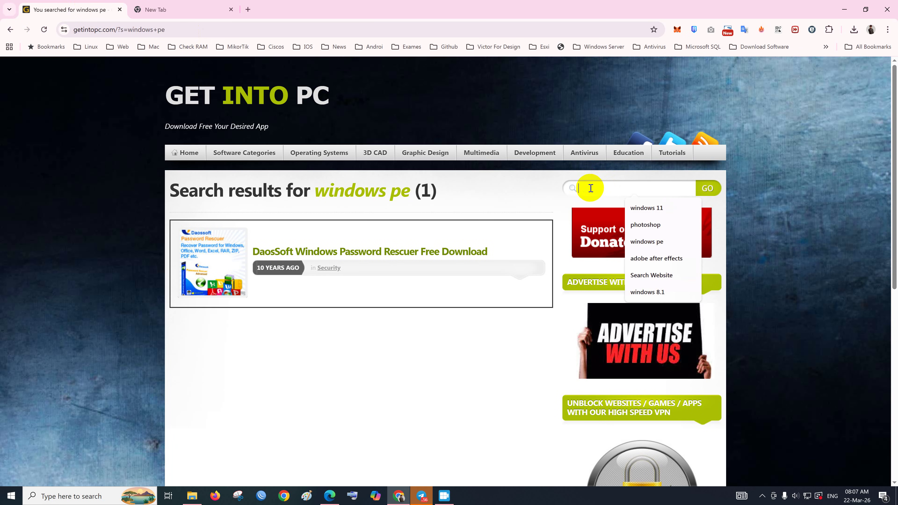
key(ctrl+v)
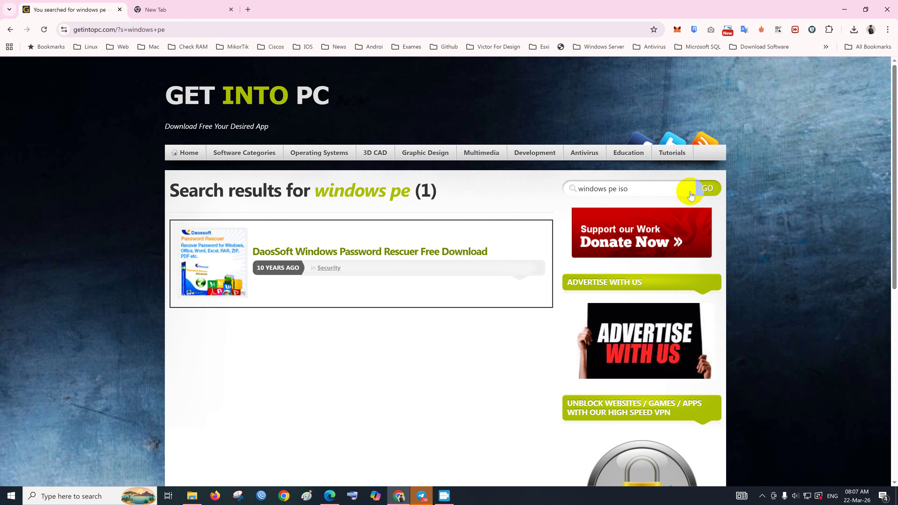
click(708, 191)
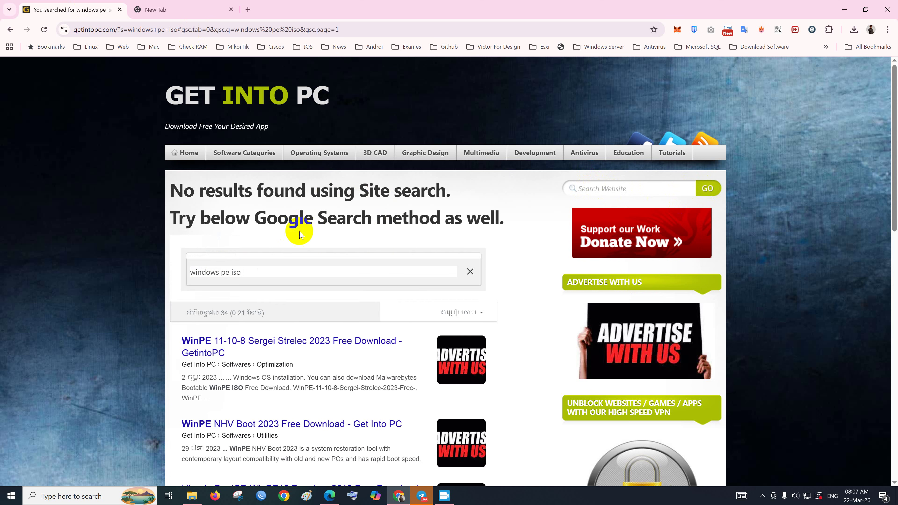
Step: Look through the search results and open the WinPE 11-10-8 Sergei Strelec 2023 download page
scroll(300, 235, down, 2)
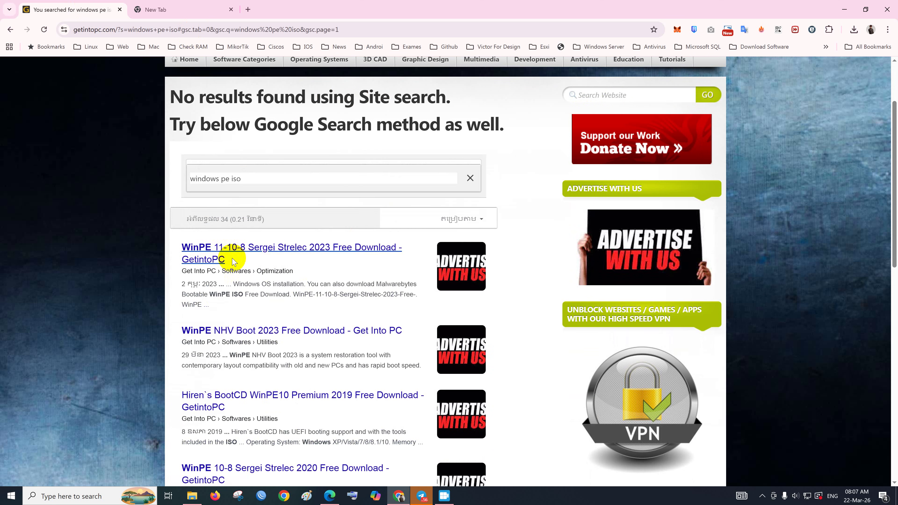
scroll(498, 336, down, 2)
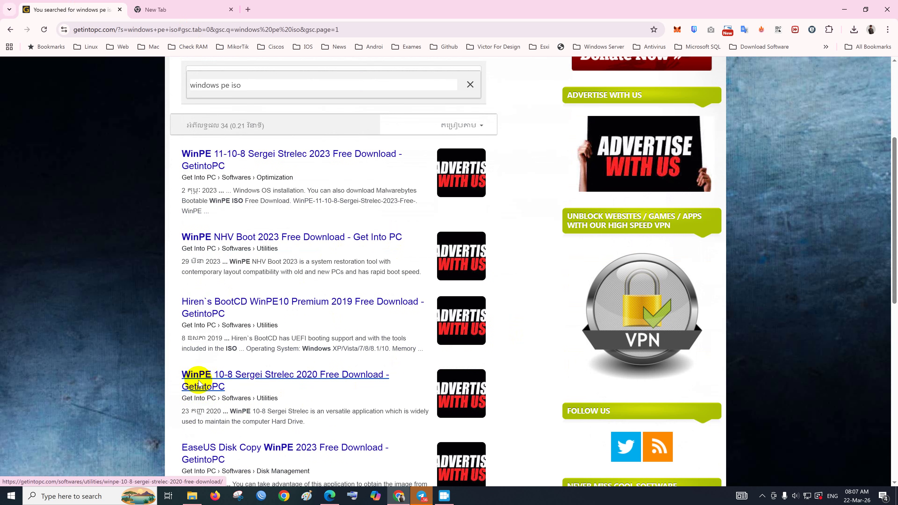
scroll(237, 377, up, 2)
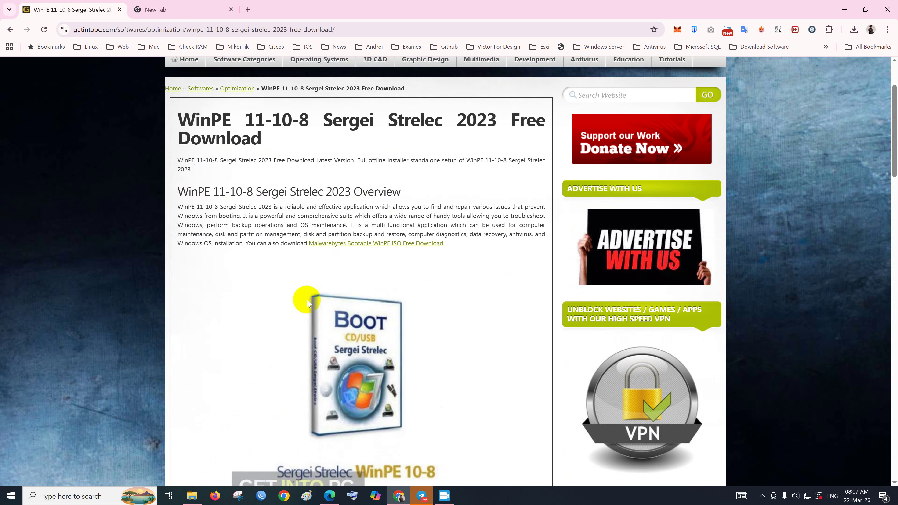
Step: Examine the WinPE 11-10-8 Sergei Strelec 2023 page for its features, screenshots, setup details, system requirements and download link
scroll(307, 303, down, 8)
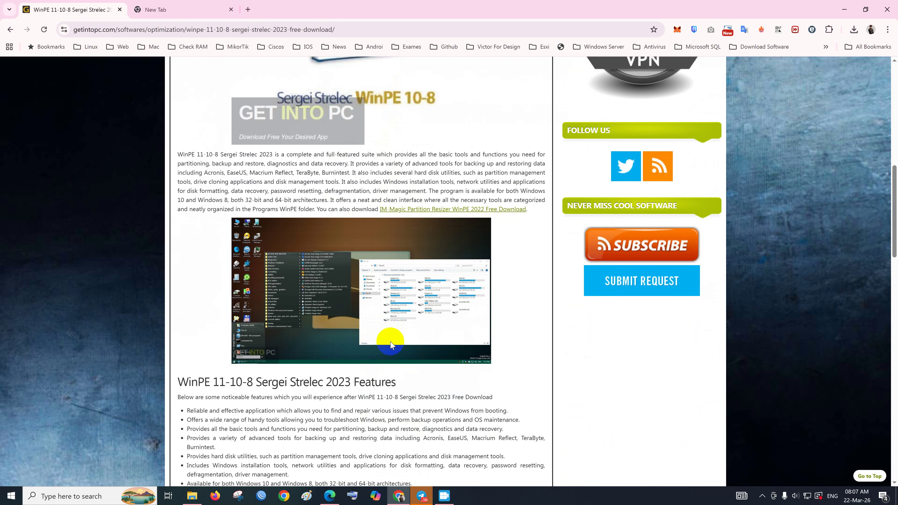
scroll(260, 281, down, 2)
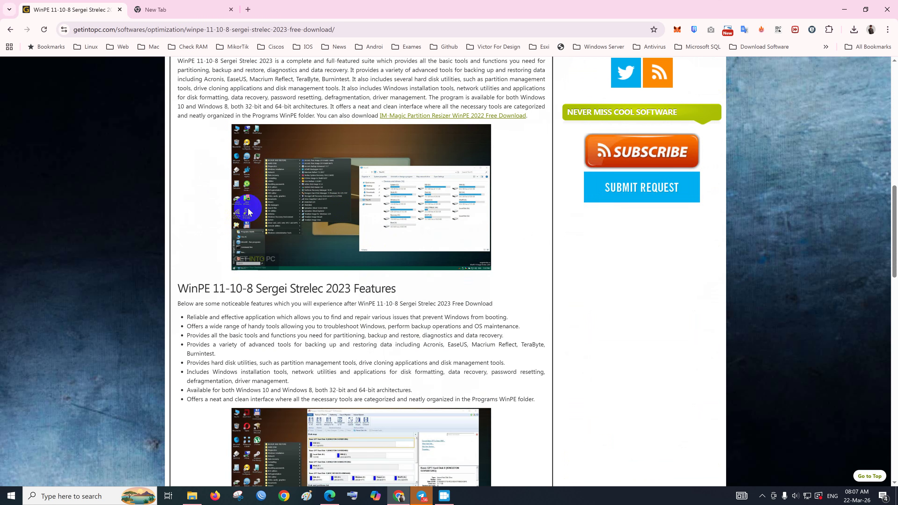
scroll(310, 160, down, 3)
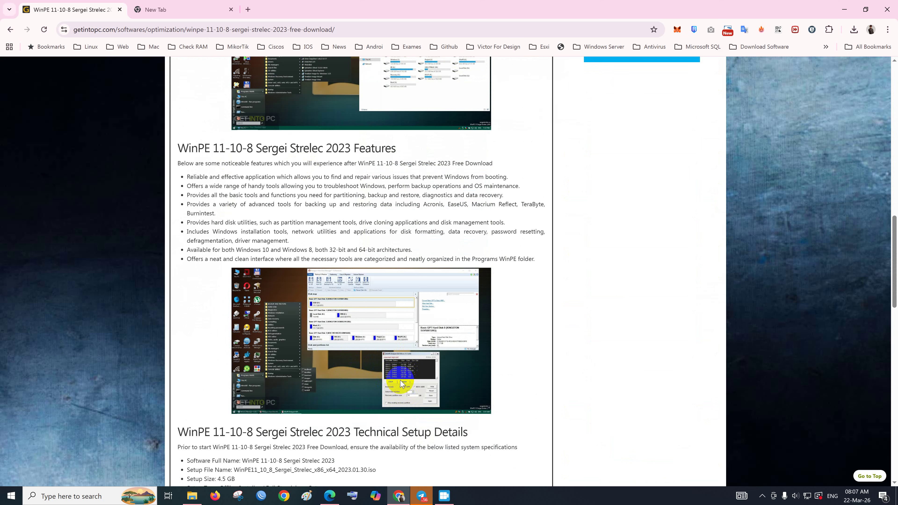
click(282, 350)
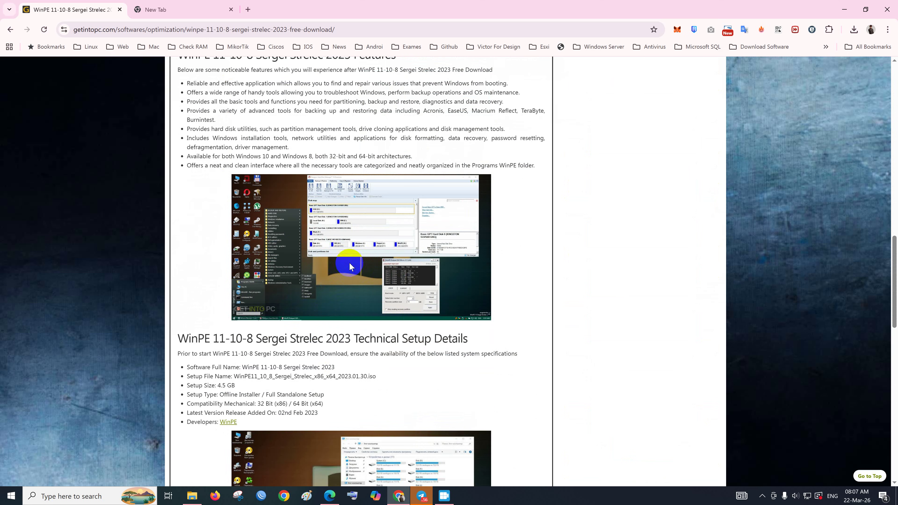
scroll(349, 262, down, 7)
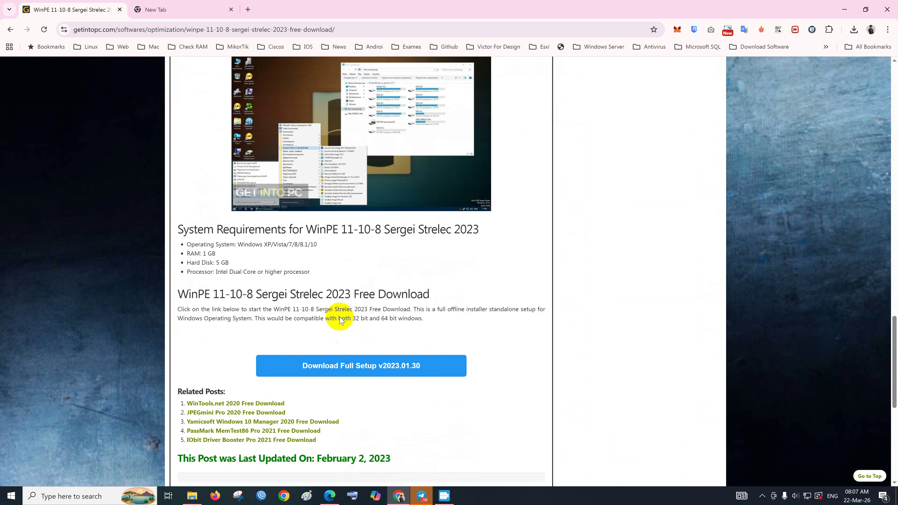
scroll(340, 320, down, 2)
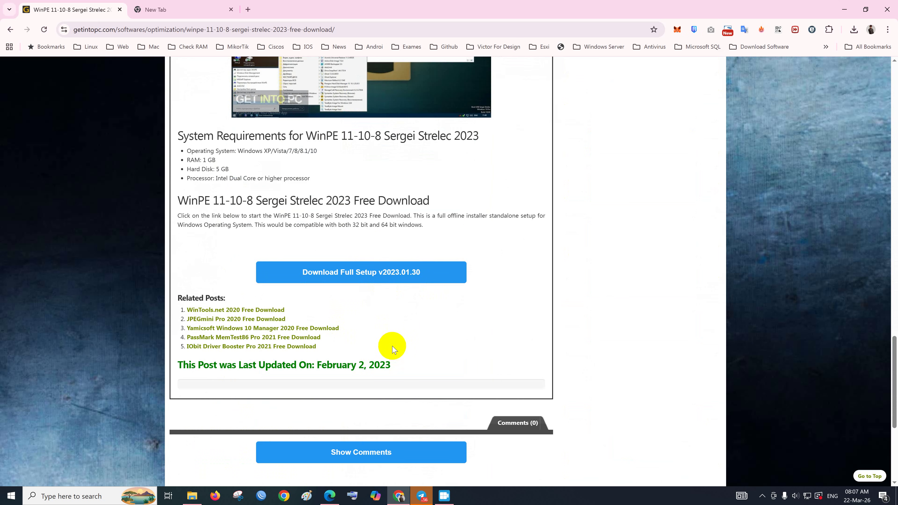
scroll(437, 351, up, 7)
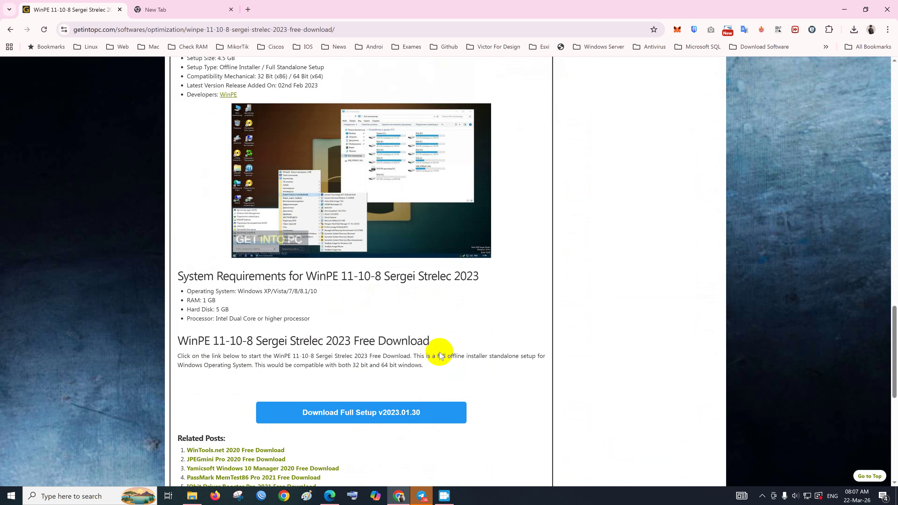
scroll(446, 357, up, 12)
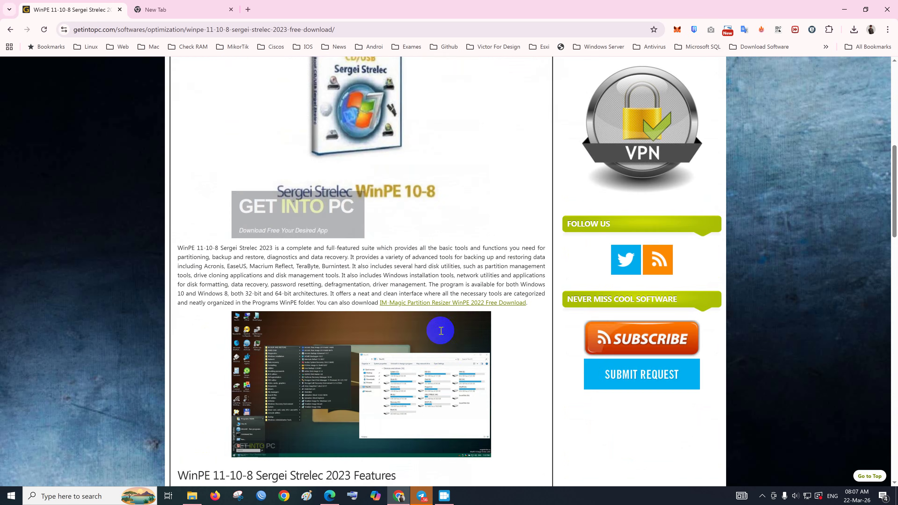
scroll(400, 335, up, 5)
scroll(400, 337, down, 3)
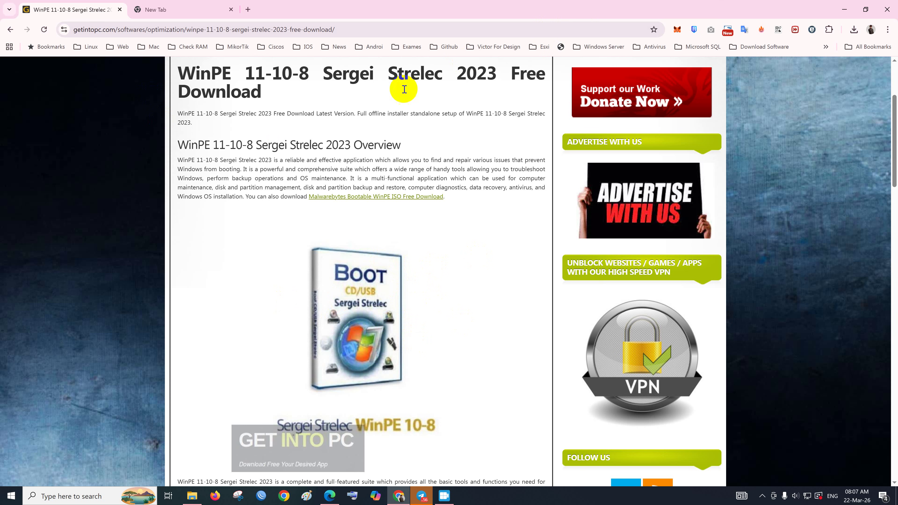
scroll(296, 268, up, 4)
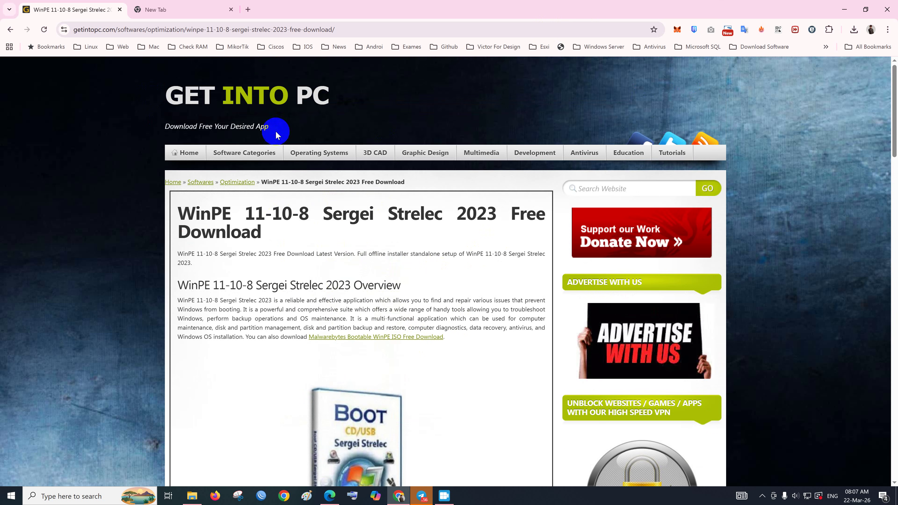
Step: Minimize the browser window and close Hasleo WinToUSB
click(844, 11)
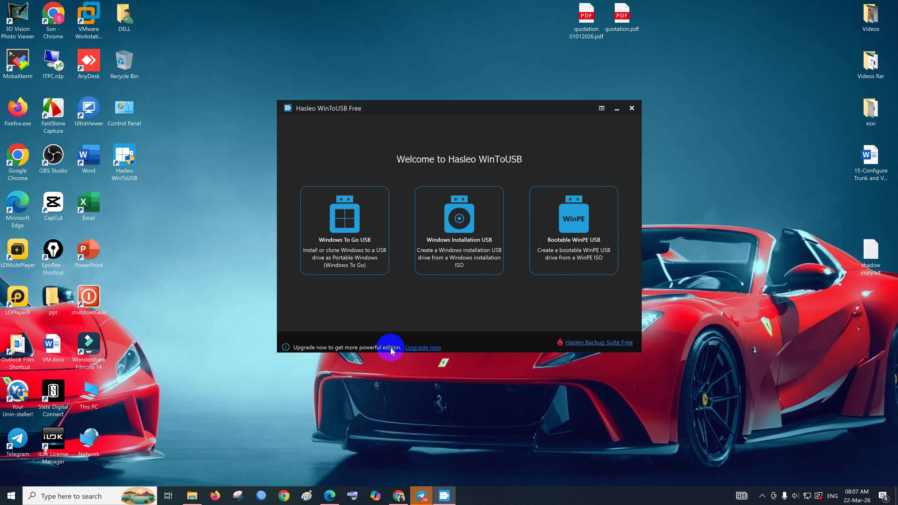
click(632, 109)
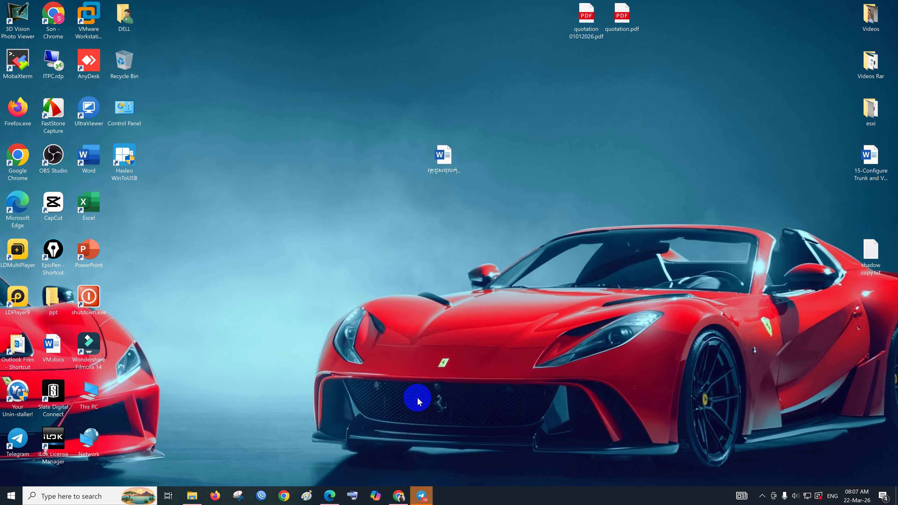